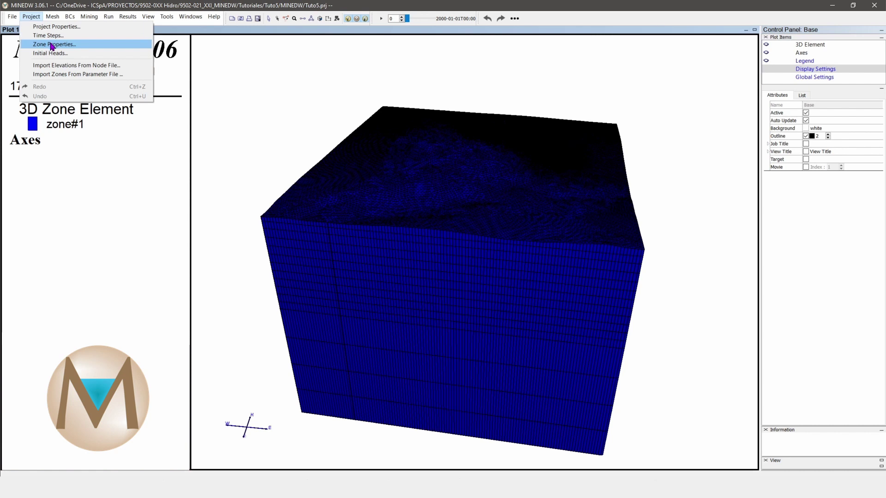
Add four new zones to the project's zone properties
click(52, 45)
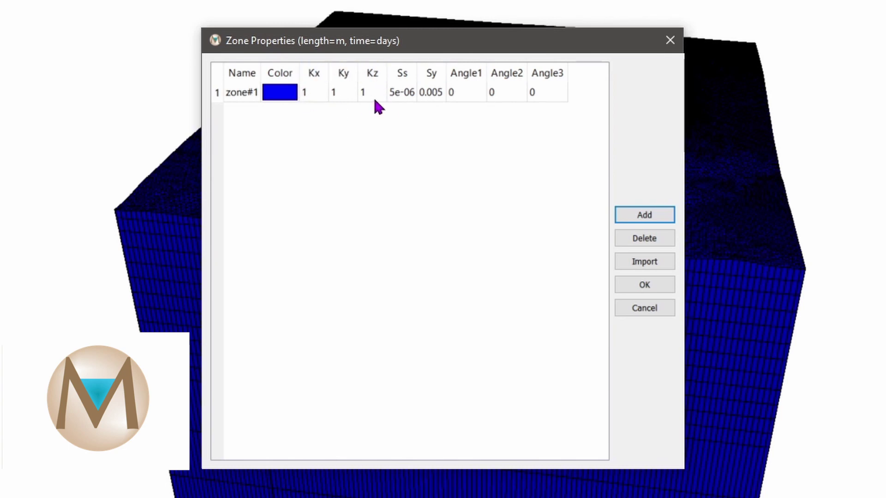
click(660, 213)
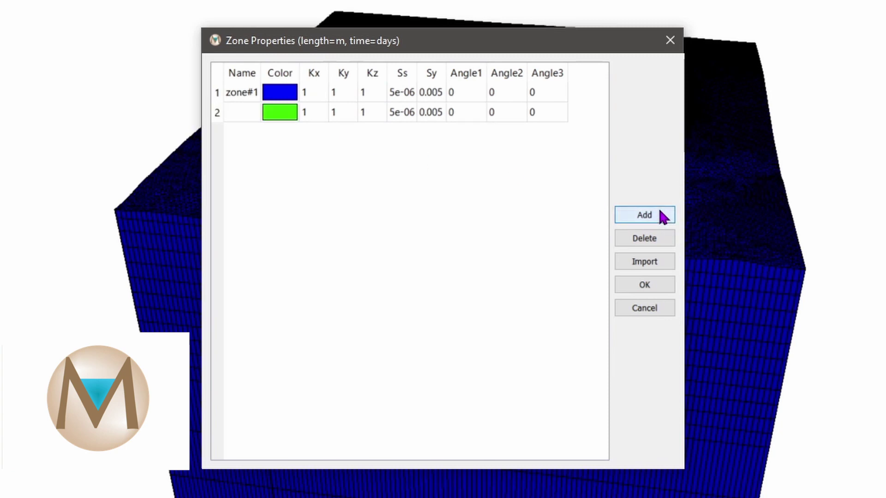
click(660, 213)
click(661, 213)
click(661, 213)
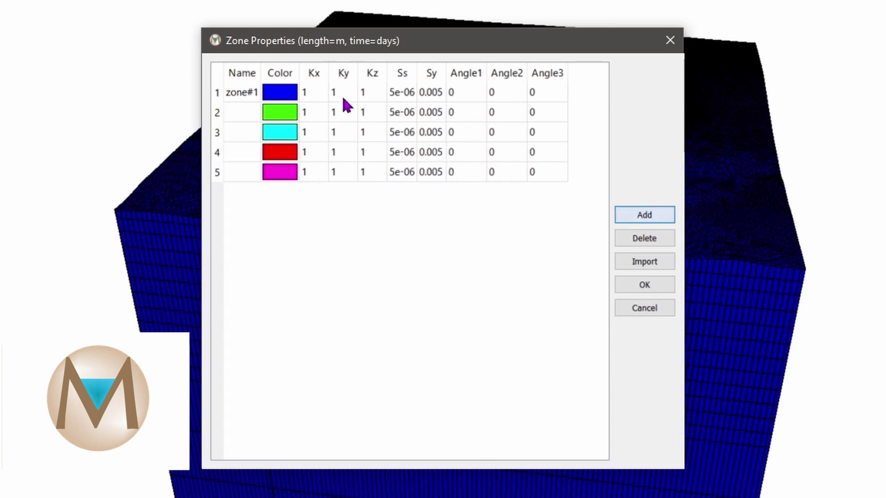
Widen the Name column and name zones 1 to 5 RellenoN, RellenoS, Kimberlita, Falla and Basamento
drag(260, 71, 312, 70)
double_click(249, 93)
text(RellenoN)
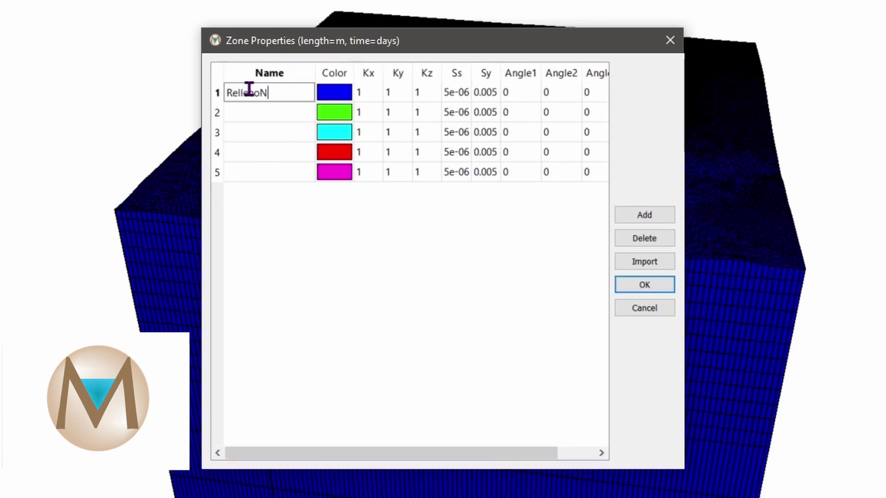
double_click(249, 89)
key(Down)
text(RellenoS)
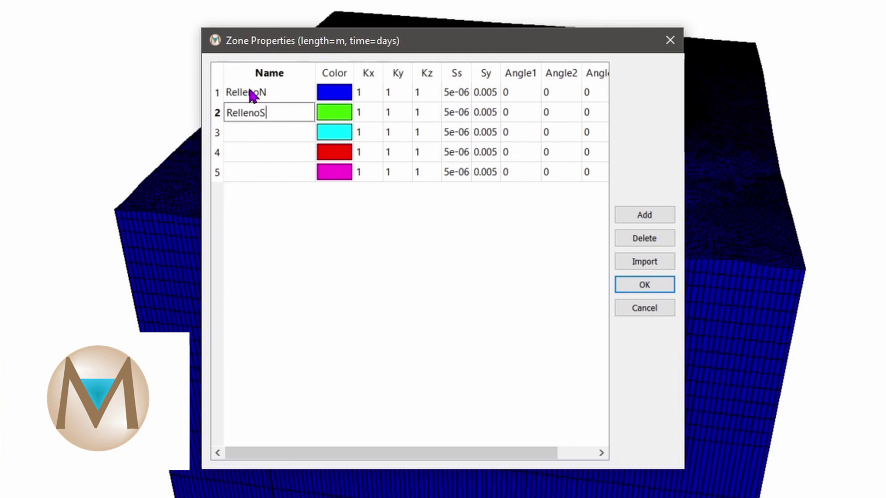
key(Down)
text(Kimberlita)
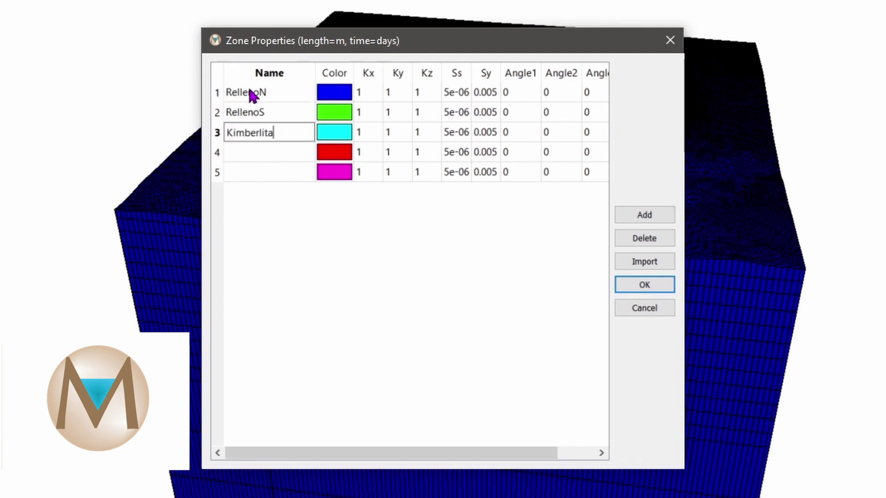
key(Down)
text(Falla)
key(Down)
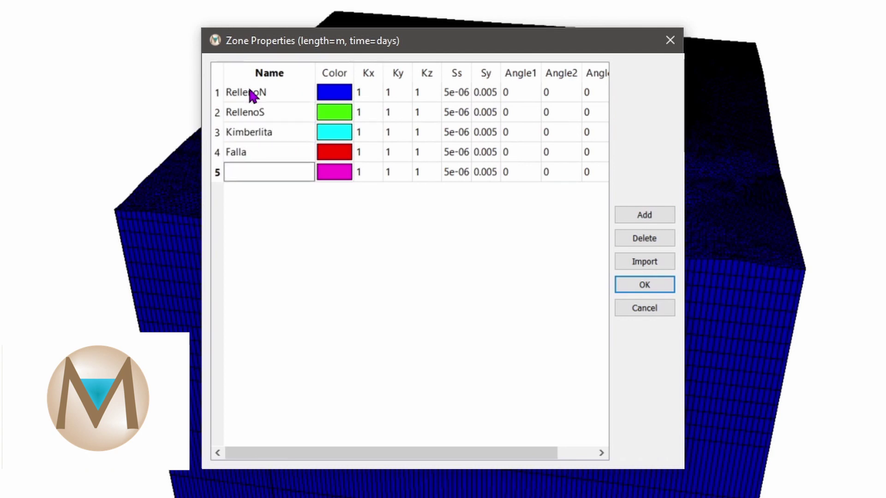
text(Basamento)
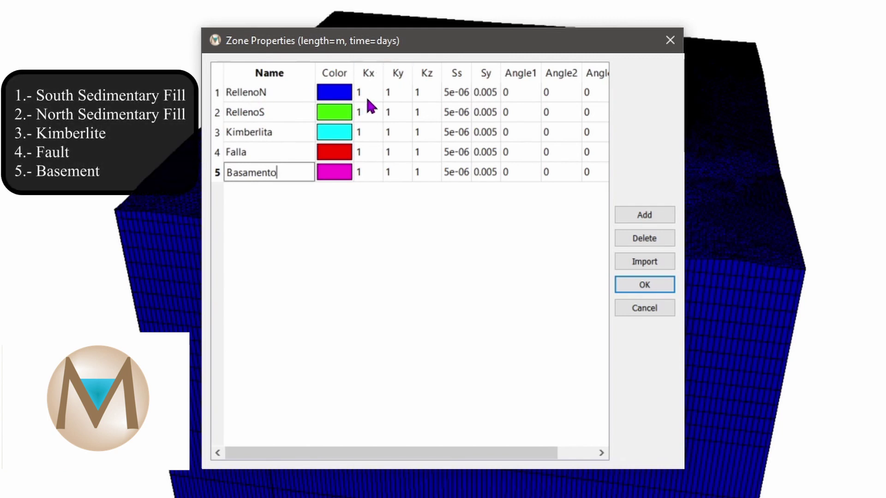
Set Kx/Ky/Kz/Ss/Sy: RellenoN 1/1/0.1/0.0001/0.2, RellenoS 10/10/1/0.0001/0.25, Kimberlita 0.01/0.01/0.01/2e-06/0.001, Falla 0.0001/0.0001/0.0001/2e-06/0.001, Basamento 0.001/0.001/0.001/1e-06/0.005
click(374, 93)
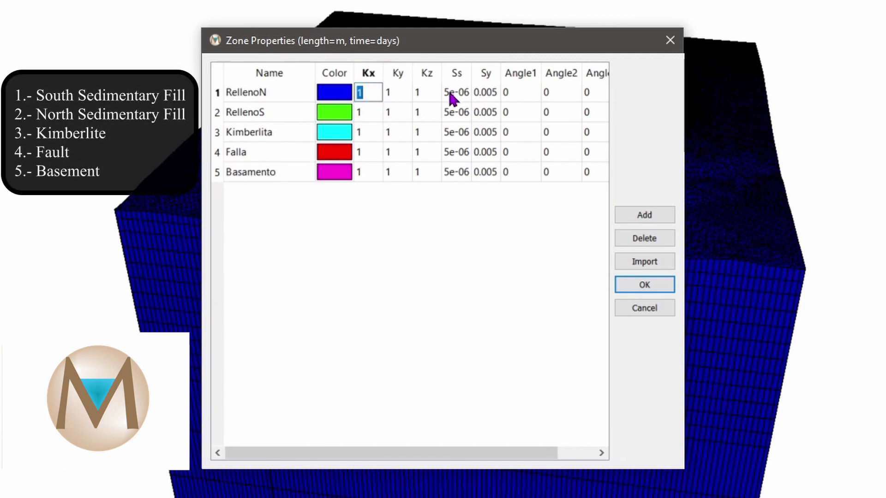
click(422, 93)
text(0)
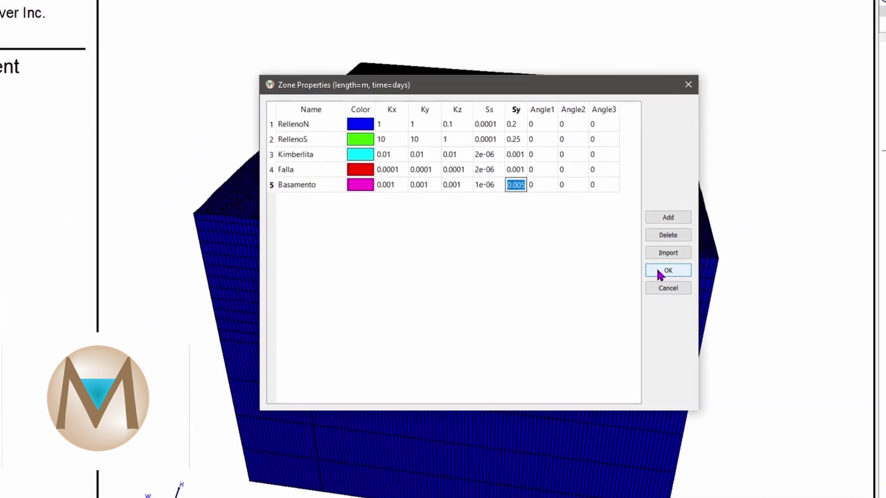
click(657, 271)
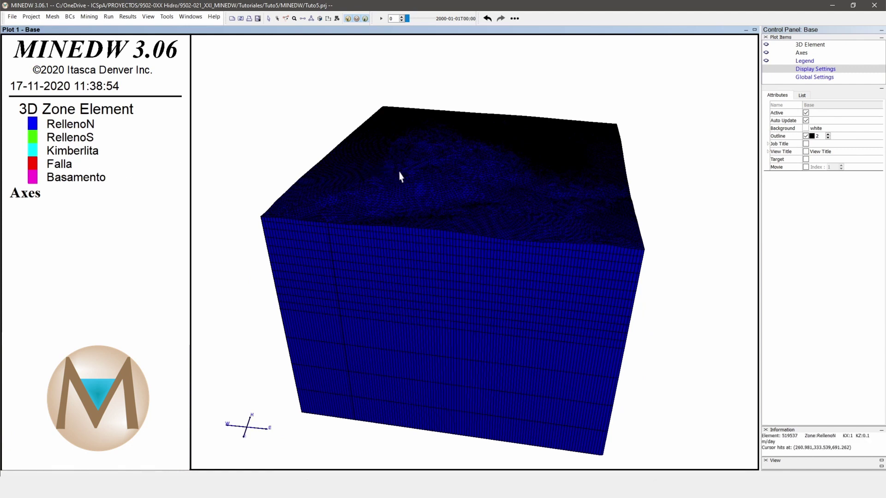
Select all 3D mesh elements and assign them the Basamento zone from layer 1 to layer 16
drag(402, 180, 409, 221)
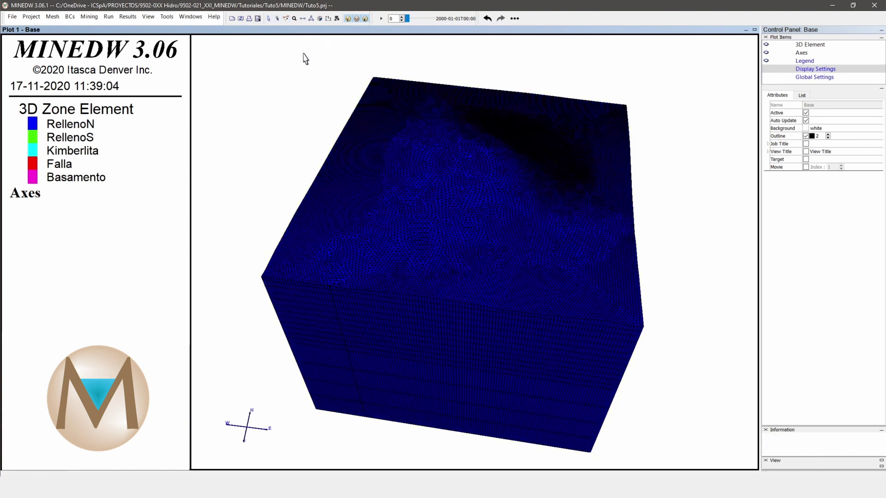
click(817, 47)
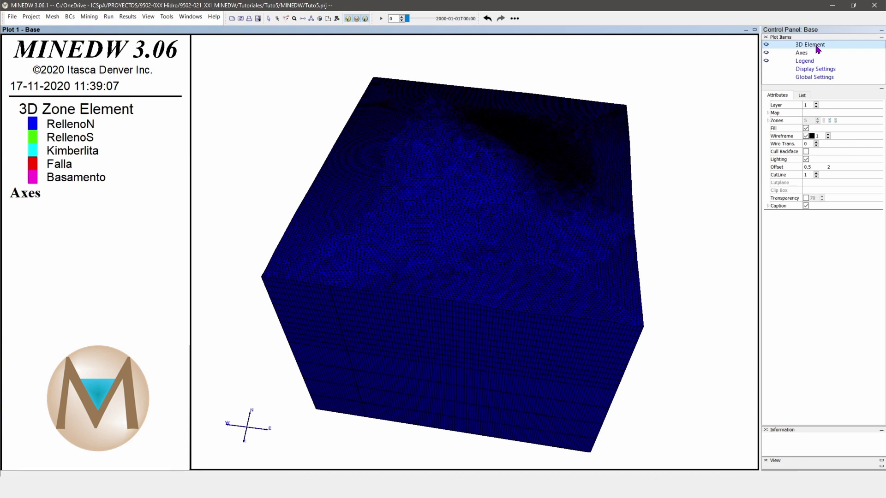
click(802, 95)
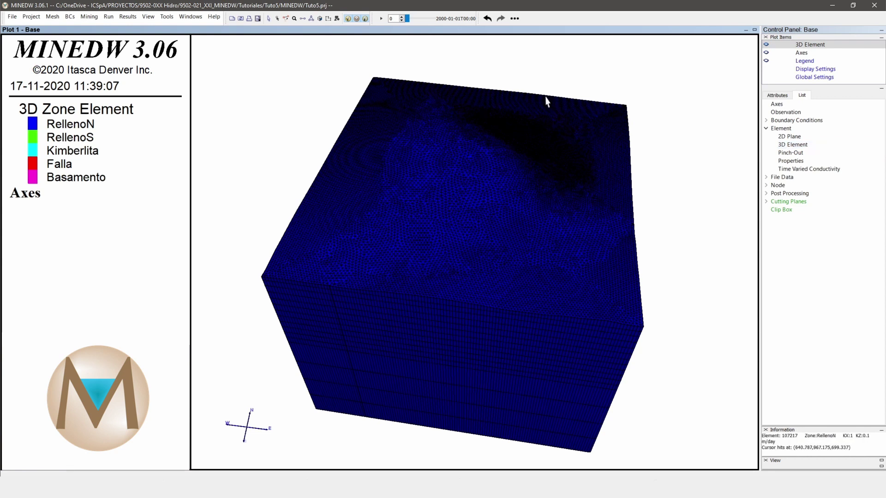
click(812, 45)
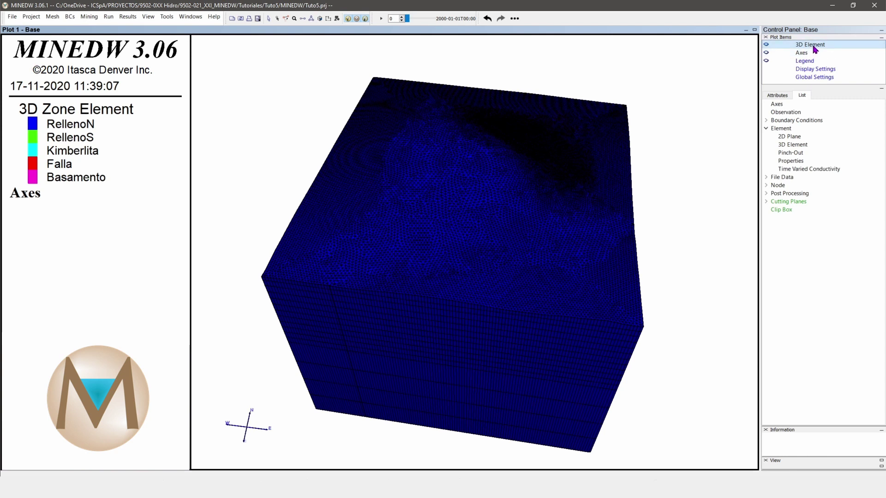
click(277, 19)
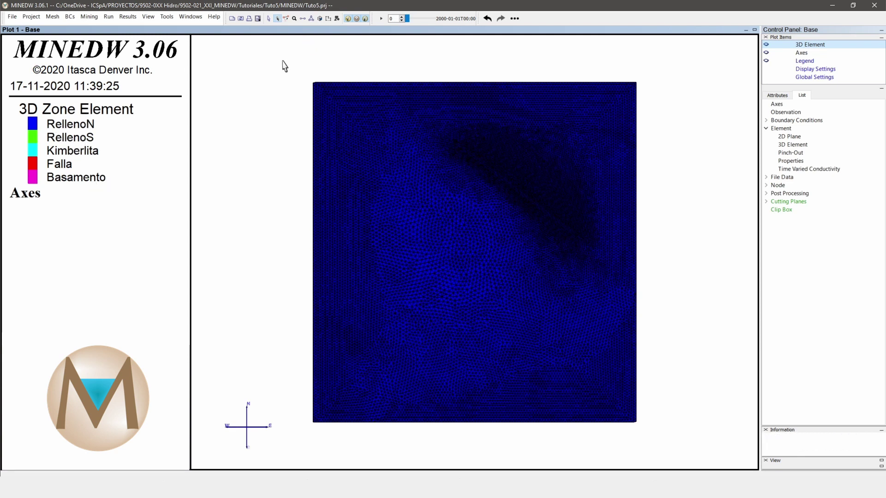
drag(284, 62, 659, 444)
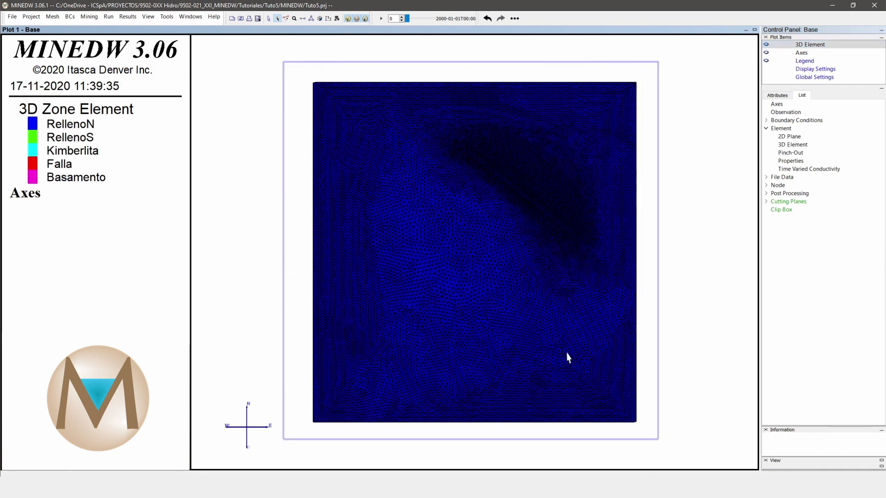
right_click(578, 330)
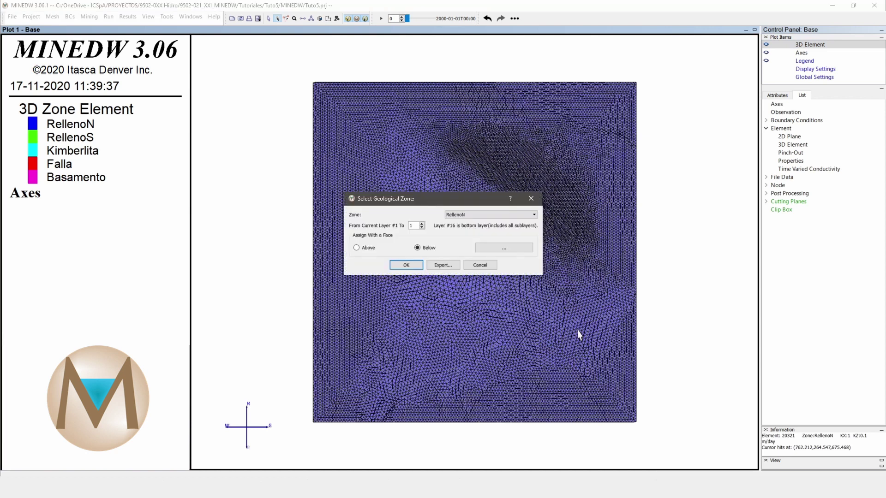
click(469, 216)
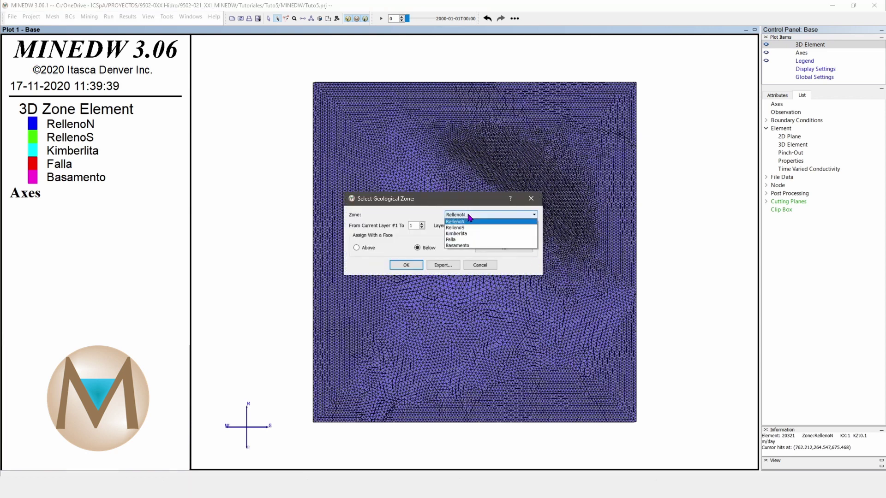
click(464, 246)
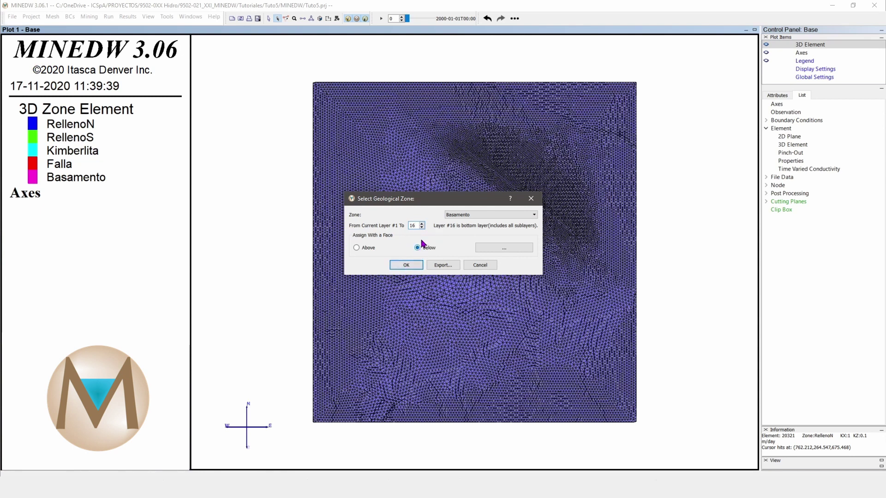
click(407, 266)
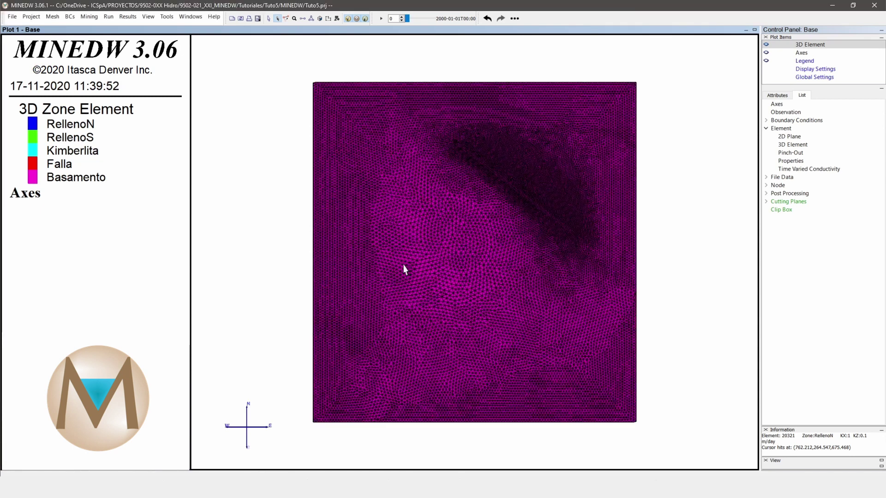
Add a BLN plot item with the Relleno Norte.bln file and project it to the model surface
click(268, 19)
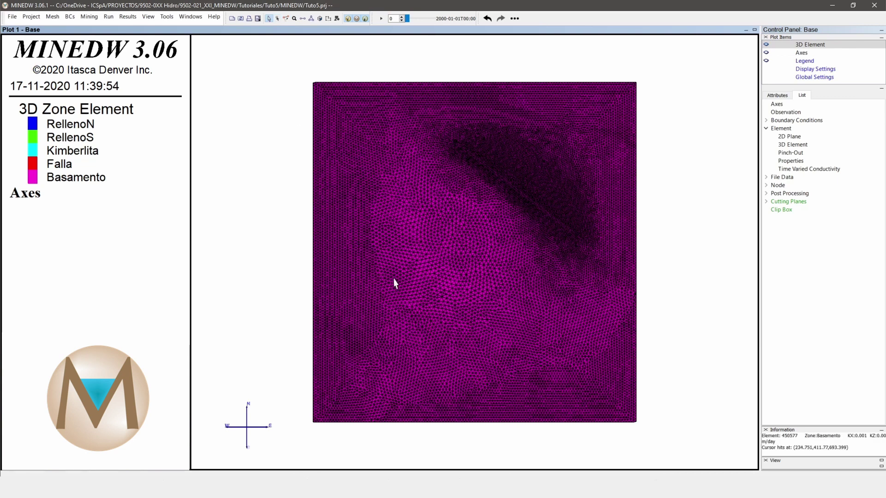
drag(393, 283, 382, 120)
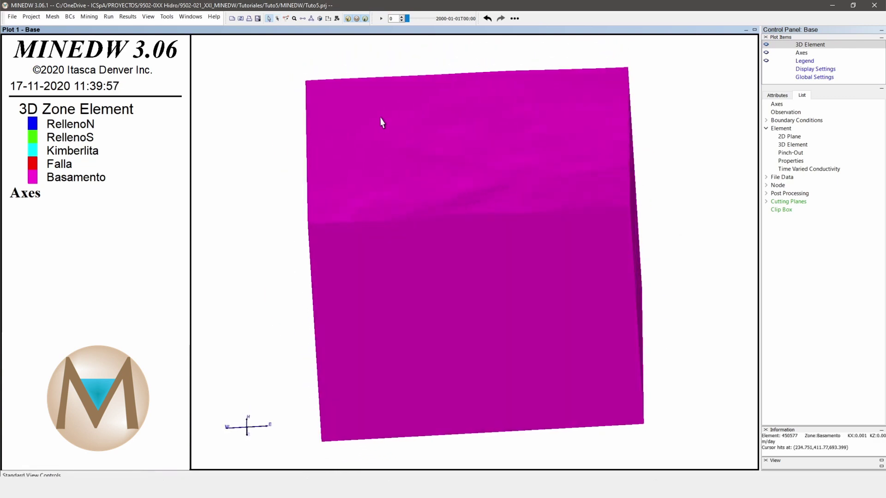
drag(365, 196, 431, 208)
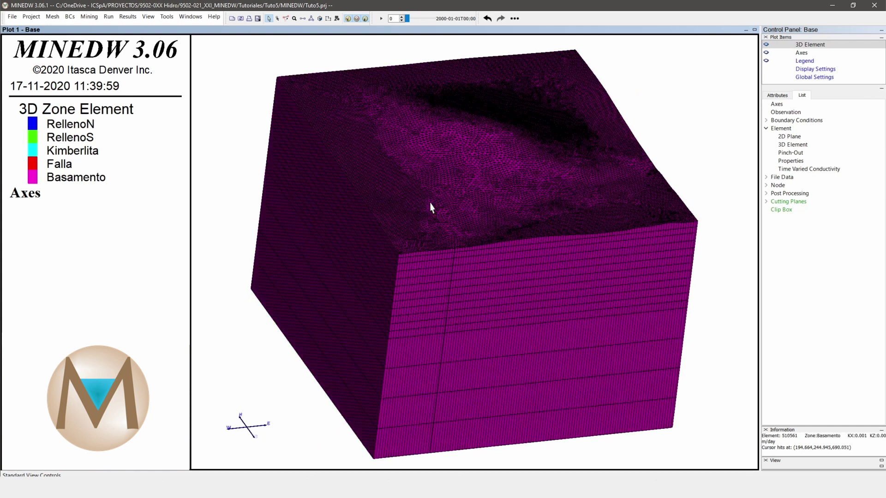
mouse_move(449, 204)
mouse_down()
mouse_move(391, 182)
mouse_move(397, 219)
mouse_move(350, 249)
mouse_move(414, 212)
mouse_move(421, 298)
mouse_move(433, 298)
mouse_move(413, 322)
mouse_up()
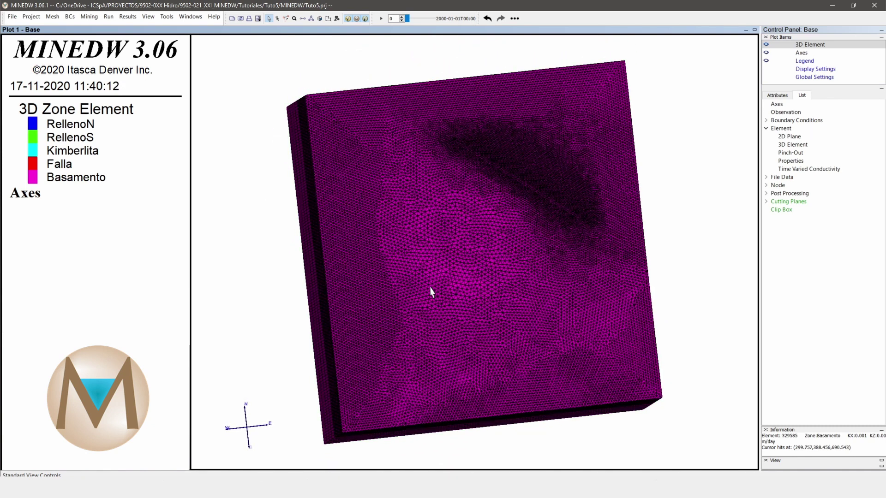
click(277, 18)
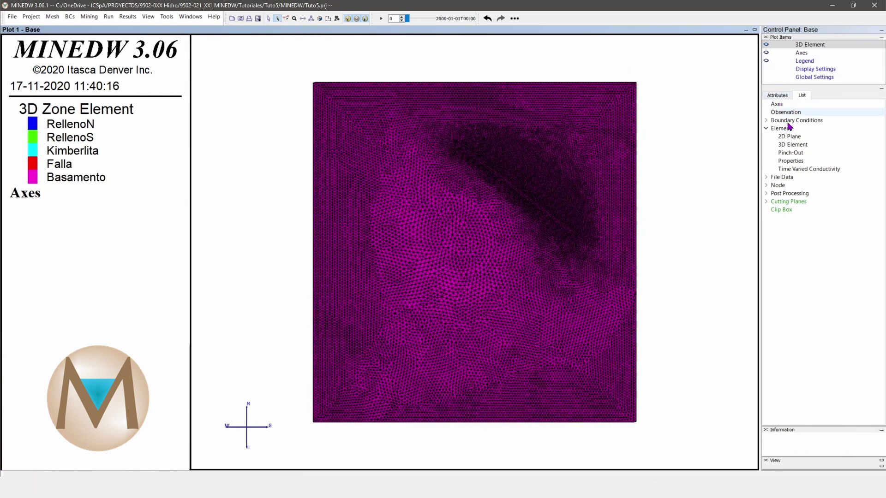
click(766, 178)
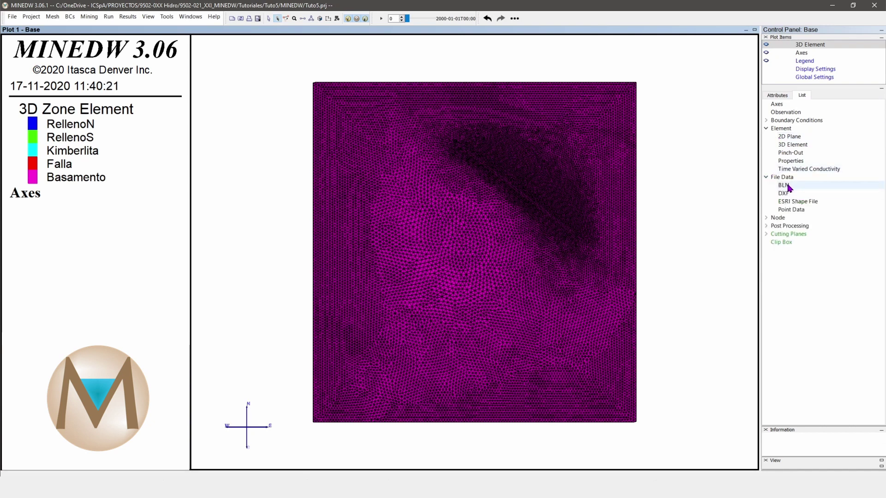
double_click(785, 185)
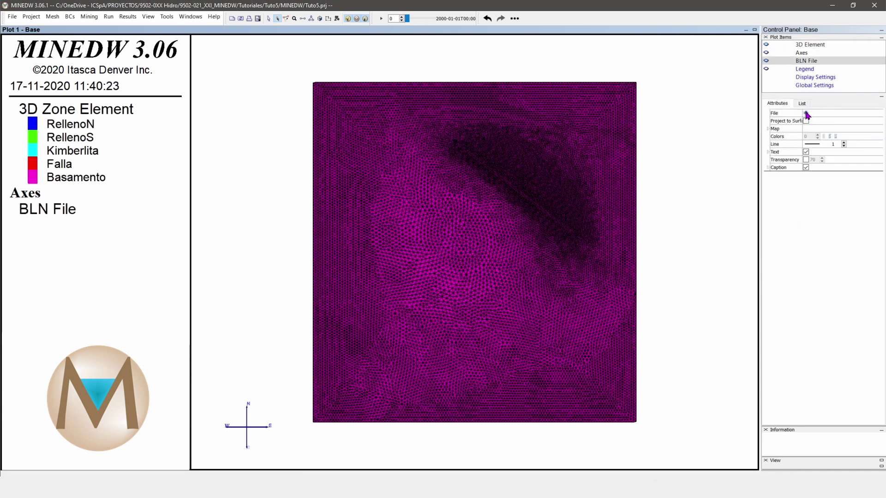
click(807, 114)
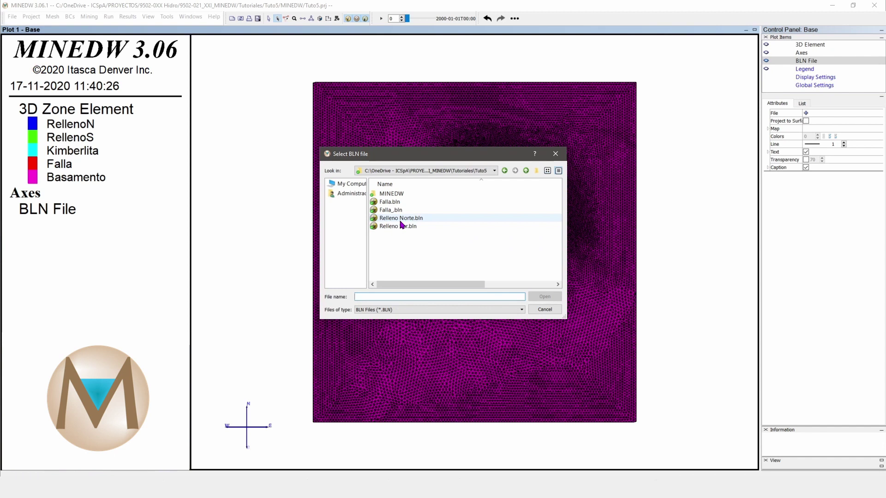
double_click(401, 219)
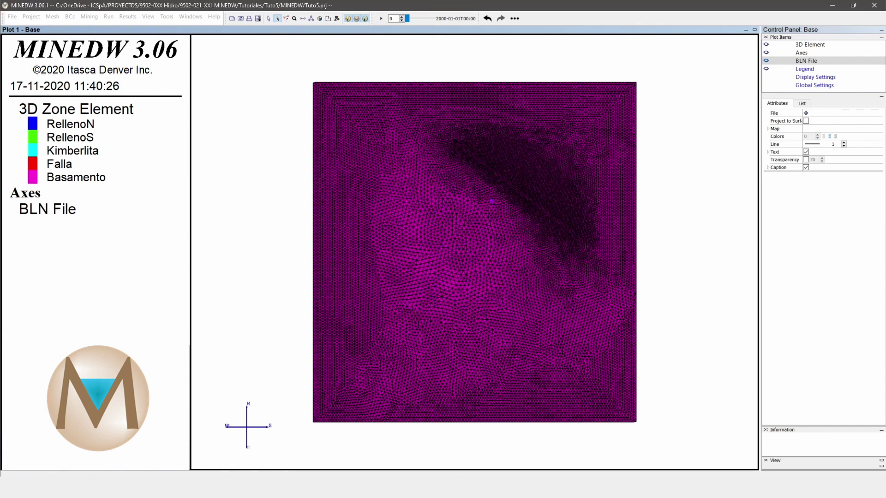
click(806, 121)
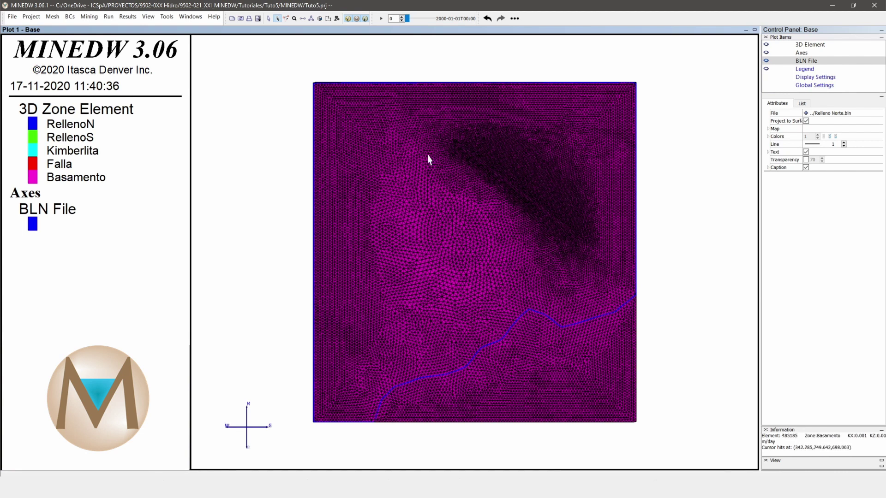
Select the elements inside the Relleno Norte outline with the Polygon method and assign them the RellenoN zone, starting at layer 1
click(336, 19)
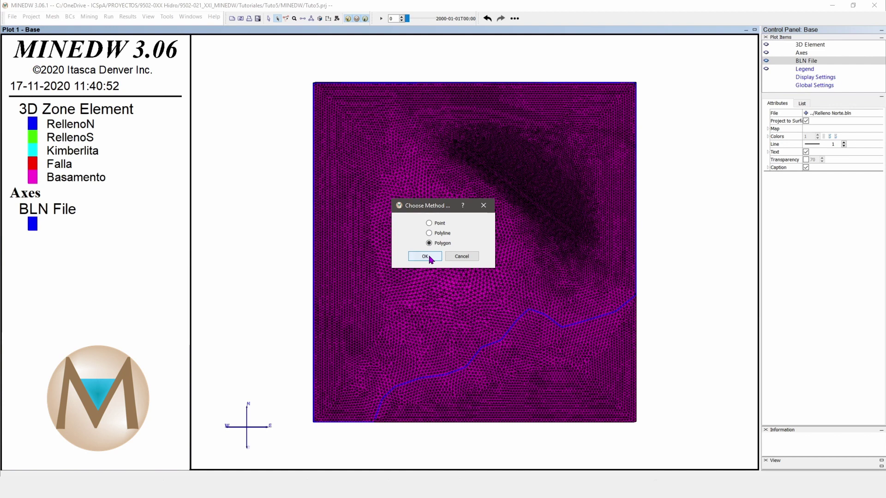
click(424, 257)
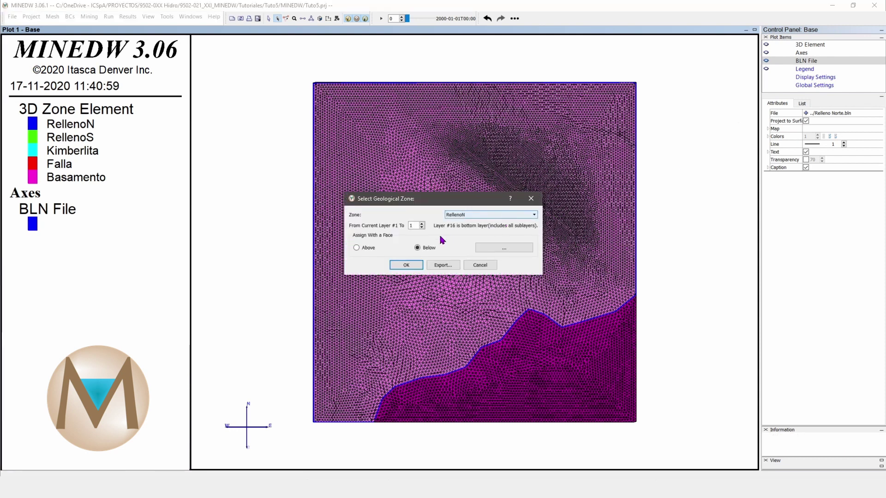
click(415, 266)
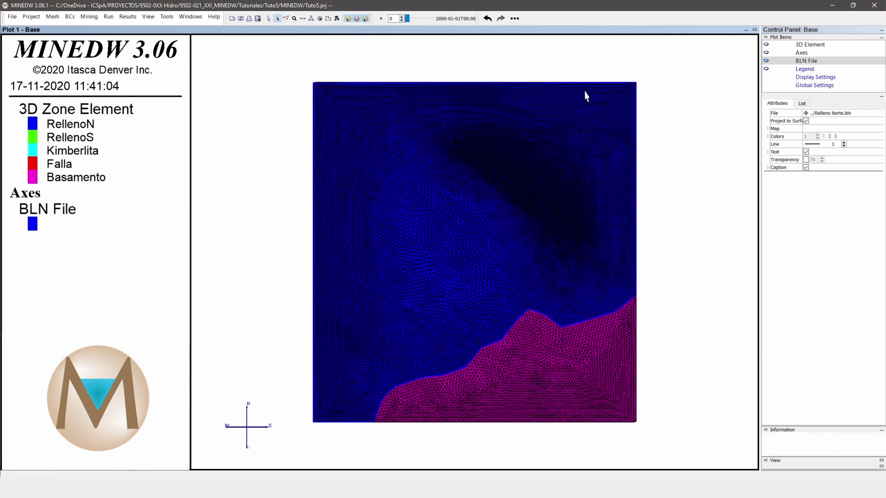
click(269, 18)
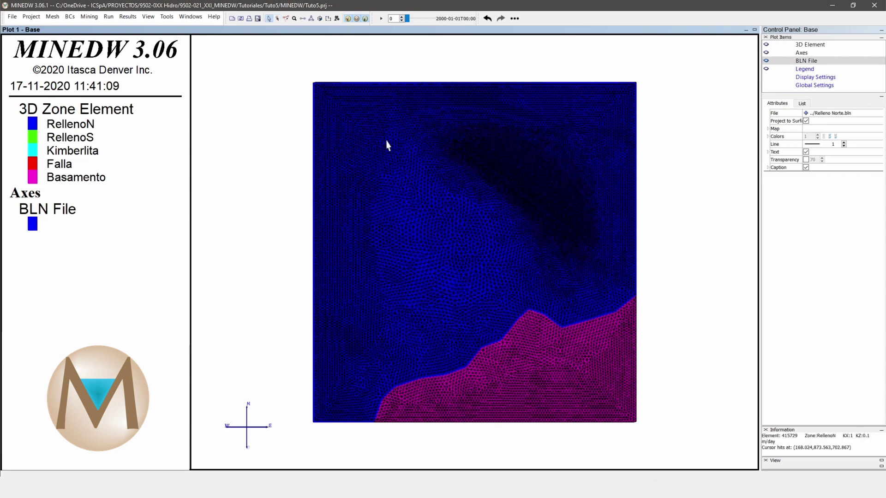
Replace the outline in the BLN plot item with the Relleno Sur.bln file
drag(385, 145, 534, 152)
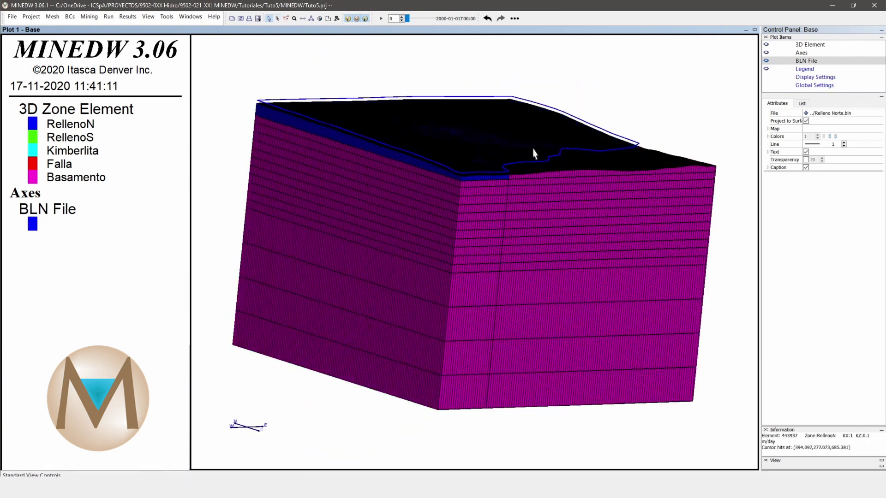
scroll(534, 154, up, 5)
scroll(508, 174, down, 5)
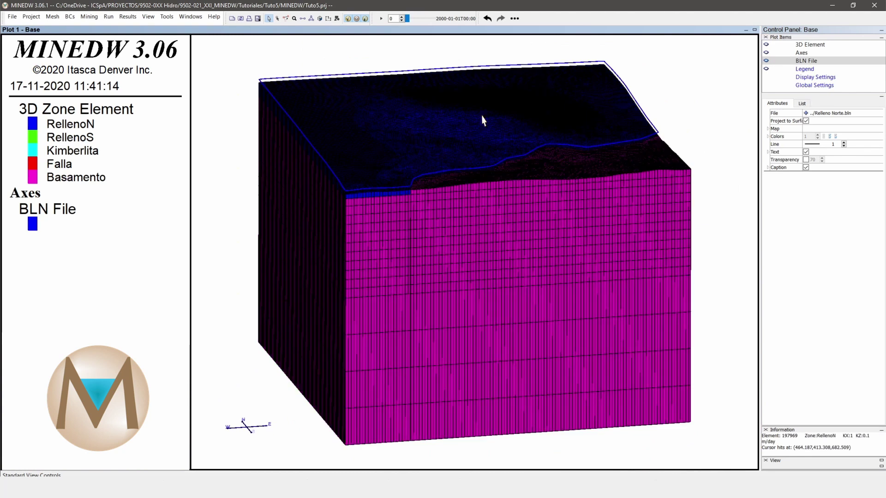
drag(483, 120, 471, 172)
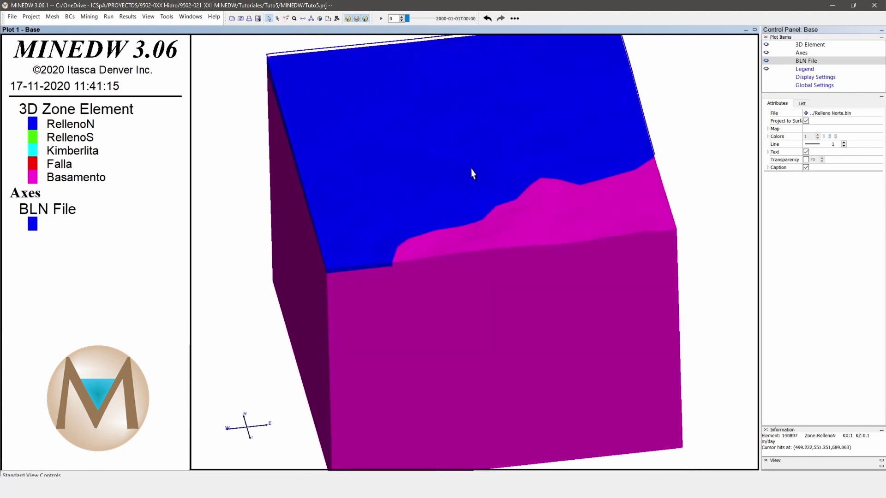
click(277, 18)
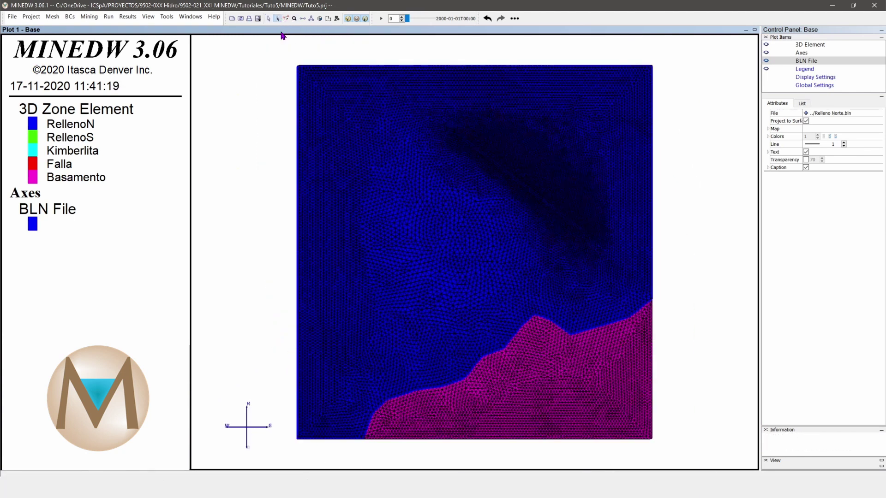
click(806, 114)
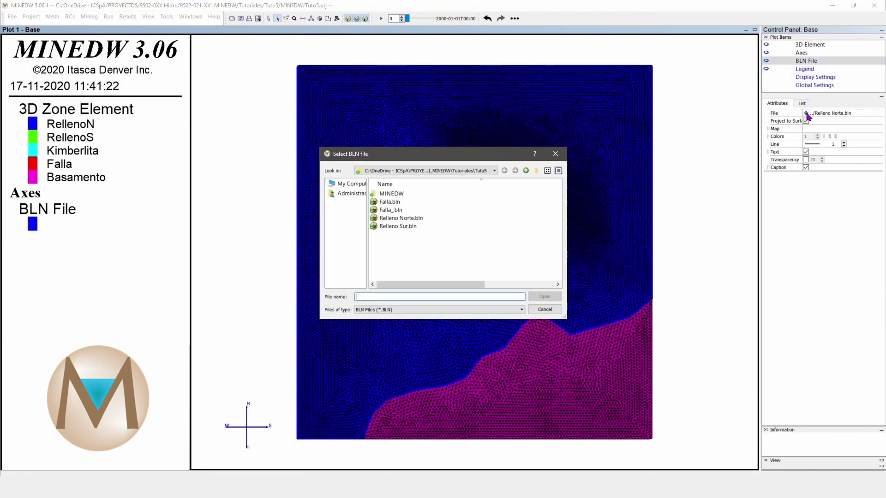
click(388, 227)
click(544, 296)
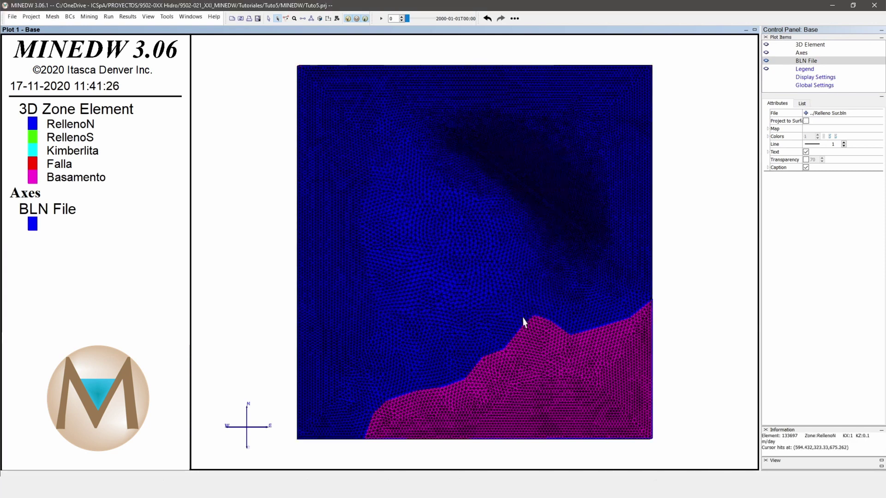
Colour the Relleno Sur outline bright green and project it to the model surface
click(768, 137)
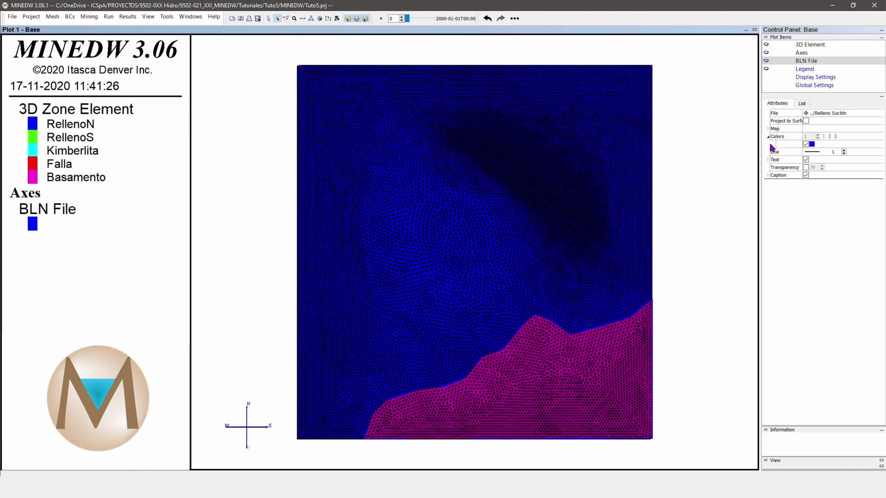
click(812, 145)
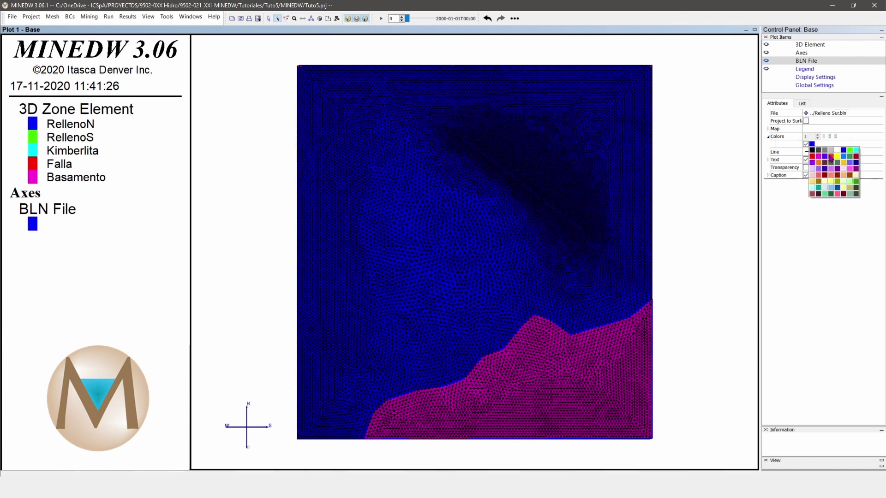
click(831, 157)
click(849, 151)
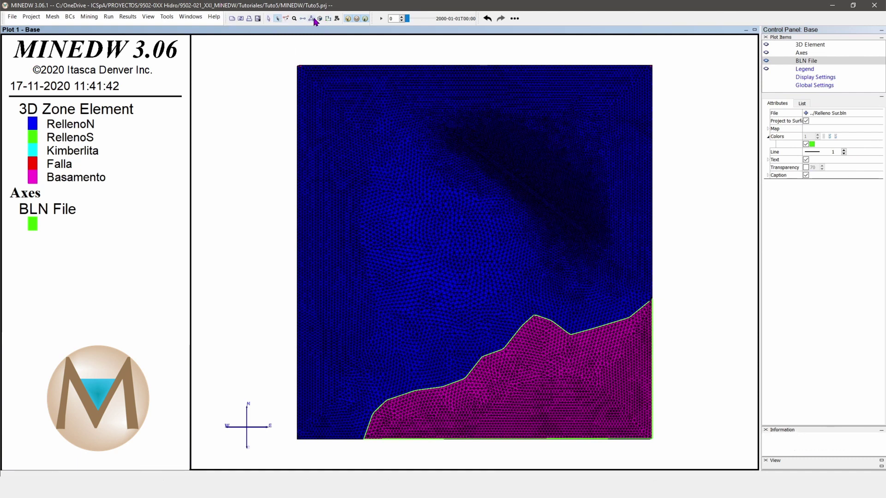
Select the elements inside the Relleno Sur outline with the Polygon method and assign them the RellenoS zone in layer 1
click(337, 19)
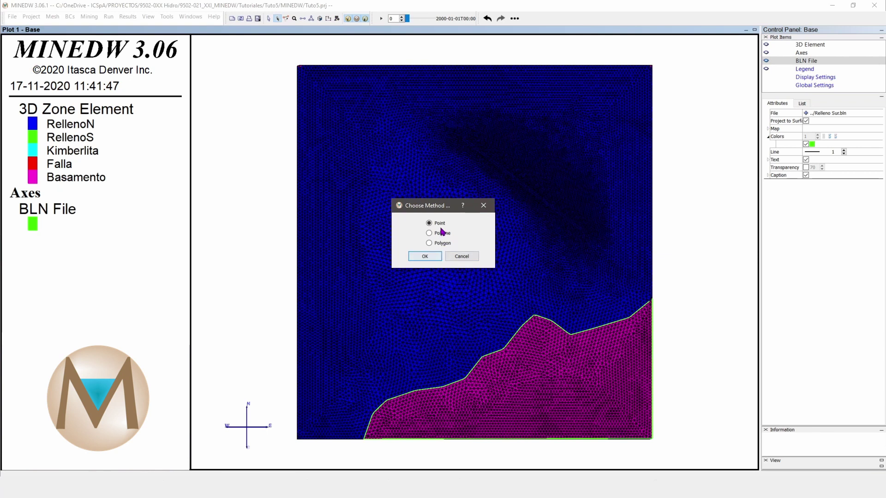
click(429, 243)
click(425, 257)
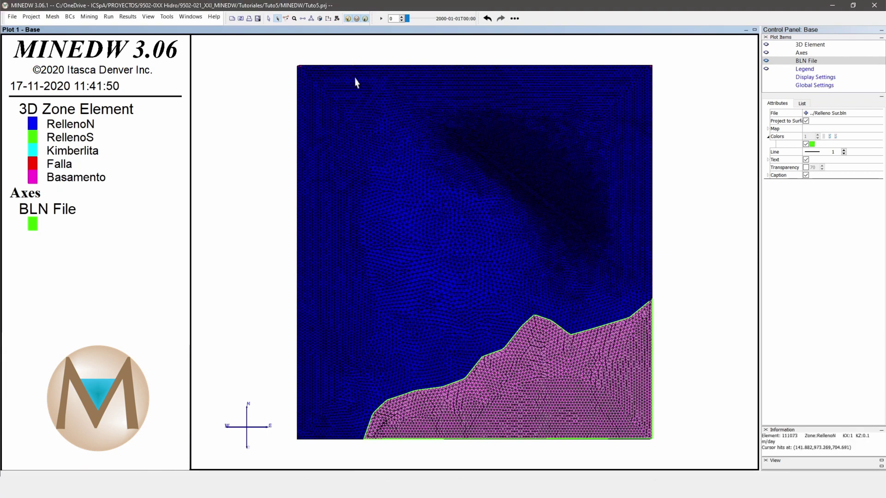
right_click(258, 169)
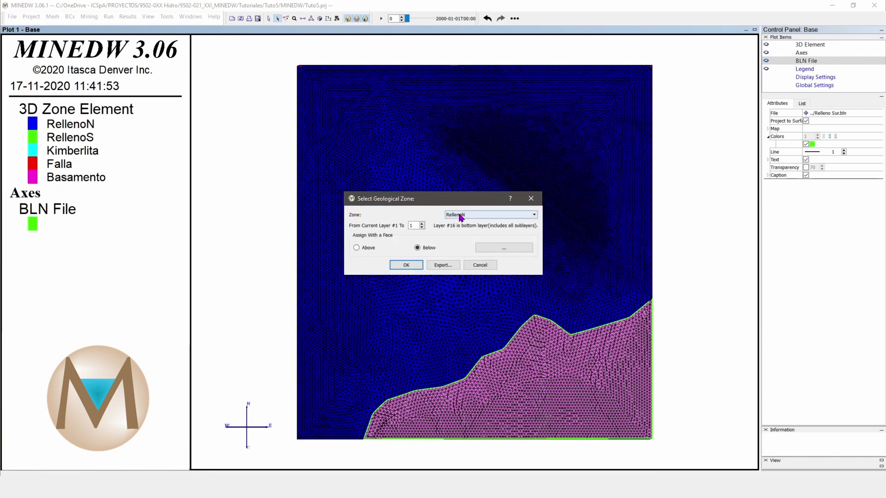
click(460, 217)
click(457, 230)
click(405, 266)
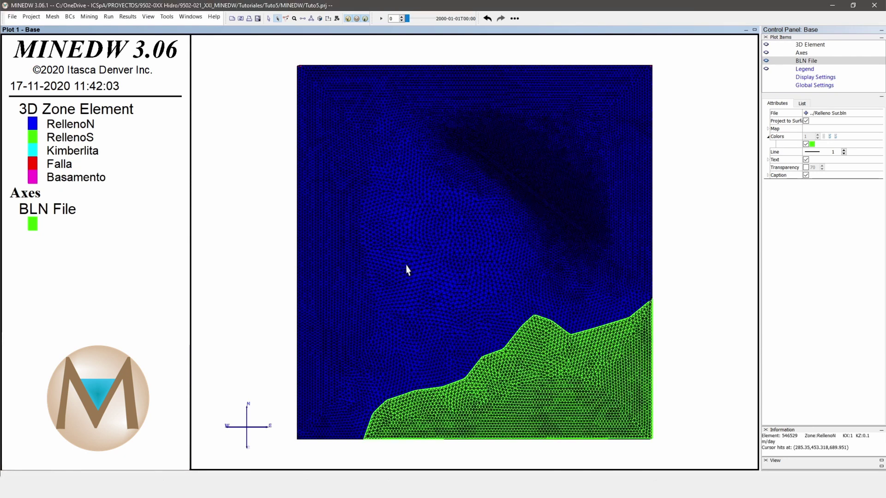
Replace the outline in the BLN plot item with the Falla_.bln file and project it to the model surface
click(269, 18)
drag(306, 115, 463, 246)
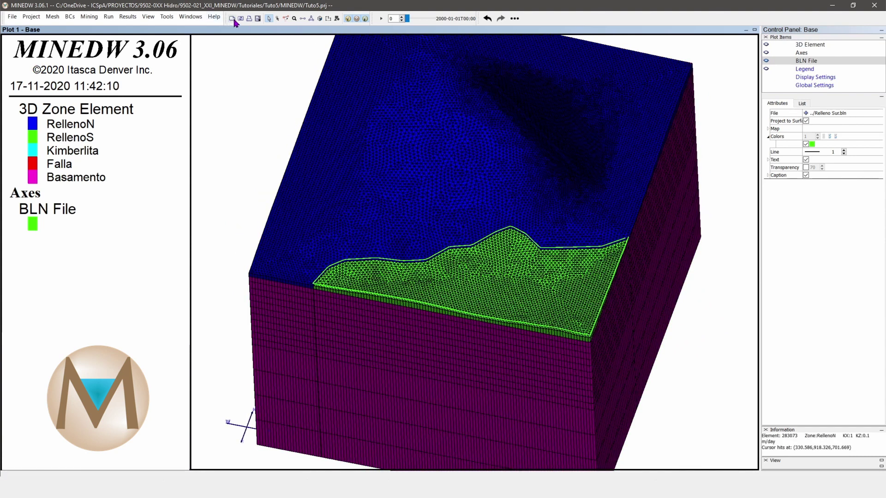
click(278, 19)
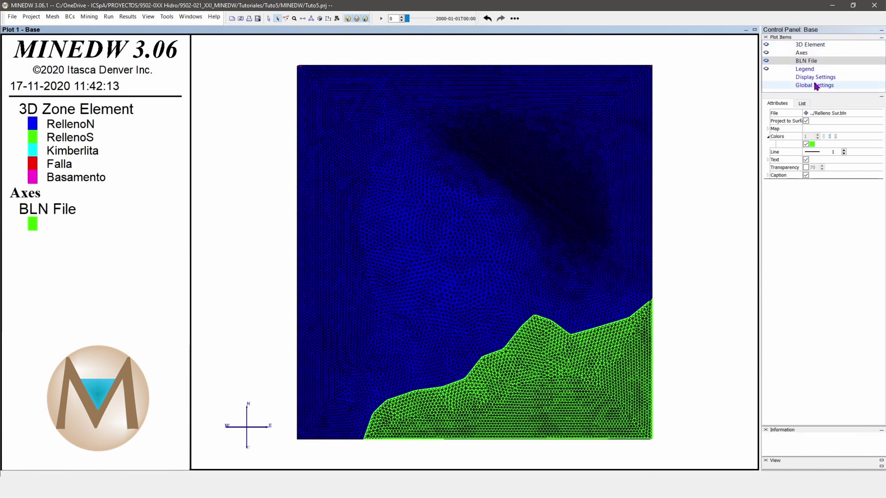
click(806, 113)
click(392, 201)
click(392, 210)
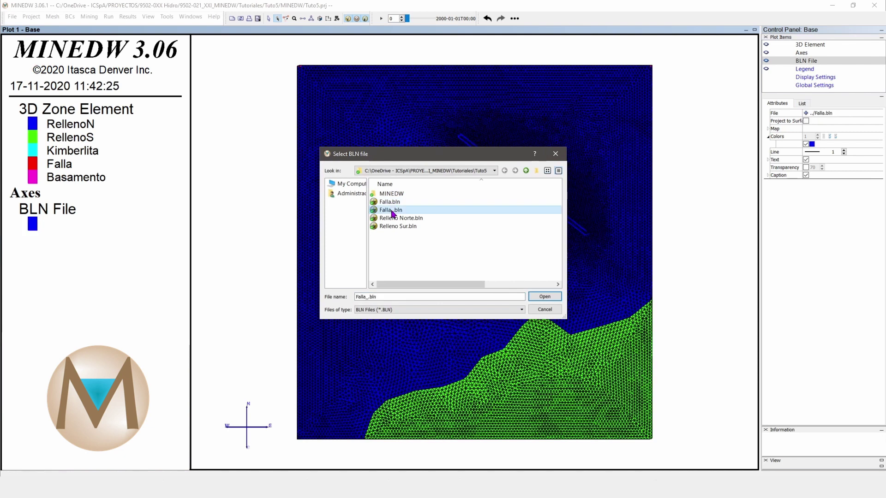
double_click(393, 211)
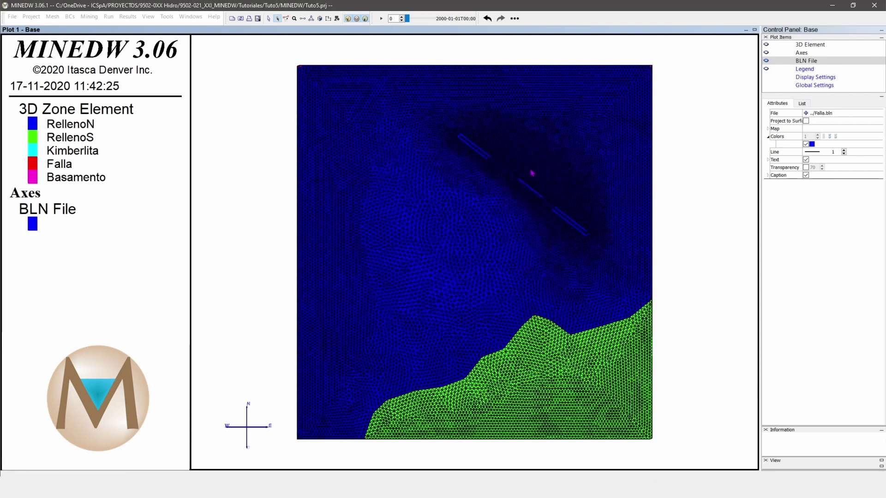
click(805, 121)
scroll(480, 146, up, 2)
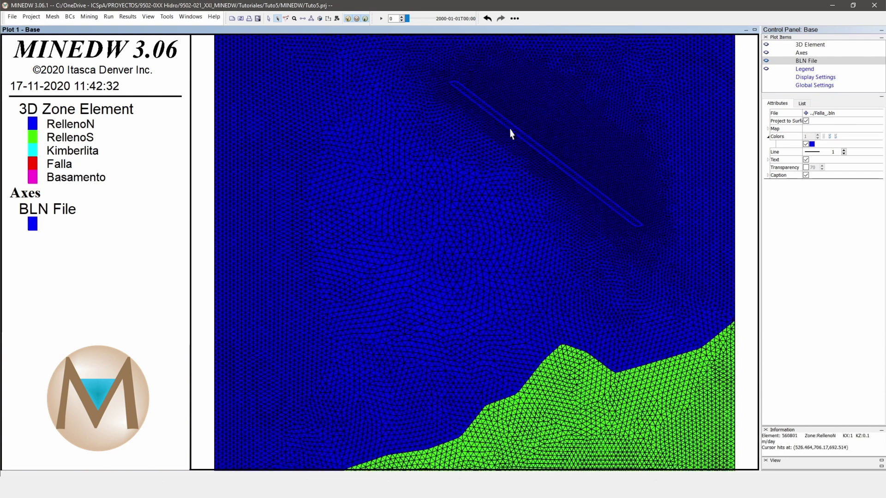
scroll(510, 134, down, 1)
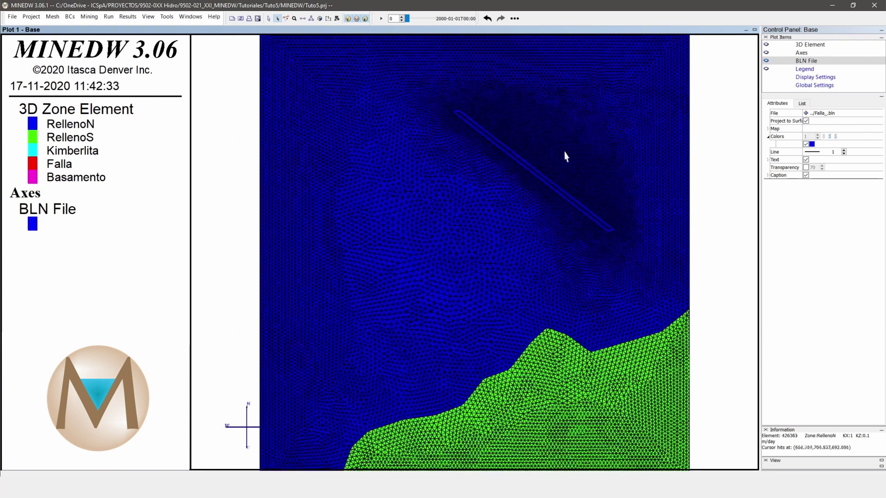
Colour the fault outline red
click(812, 145)
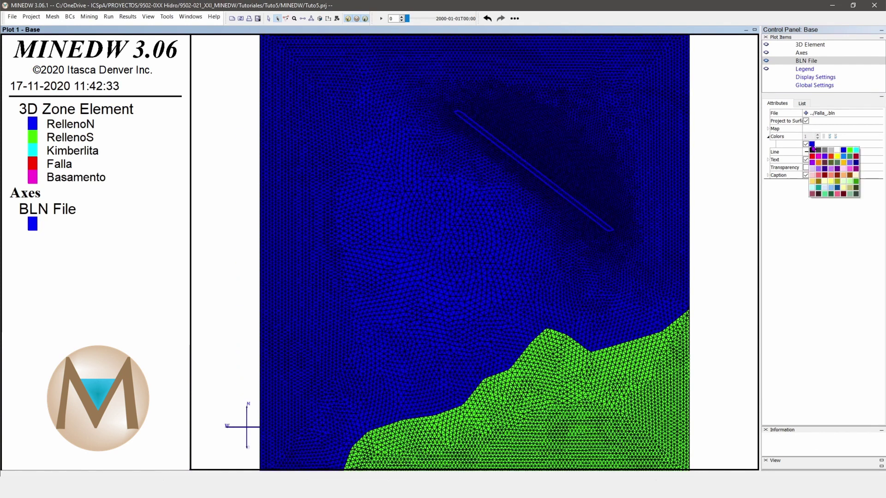
click(812, 157)
scroll(469, 142, up, 2)
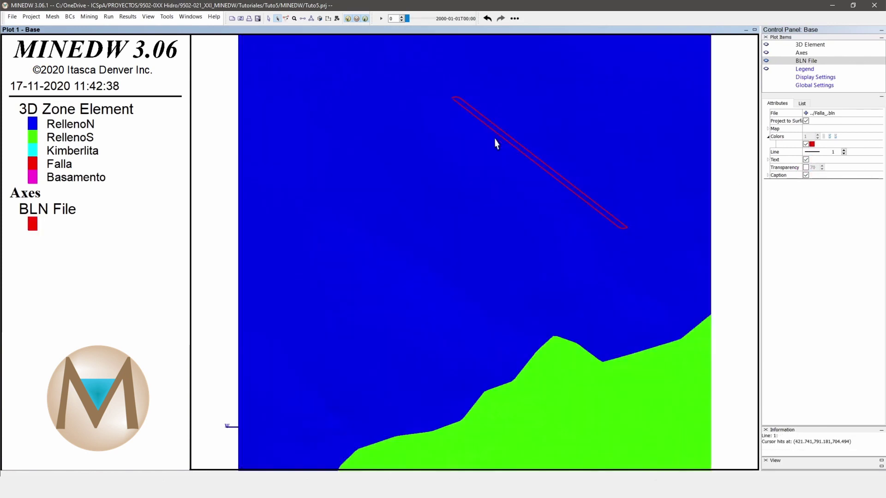
scroll(443, 68, down, 2)
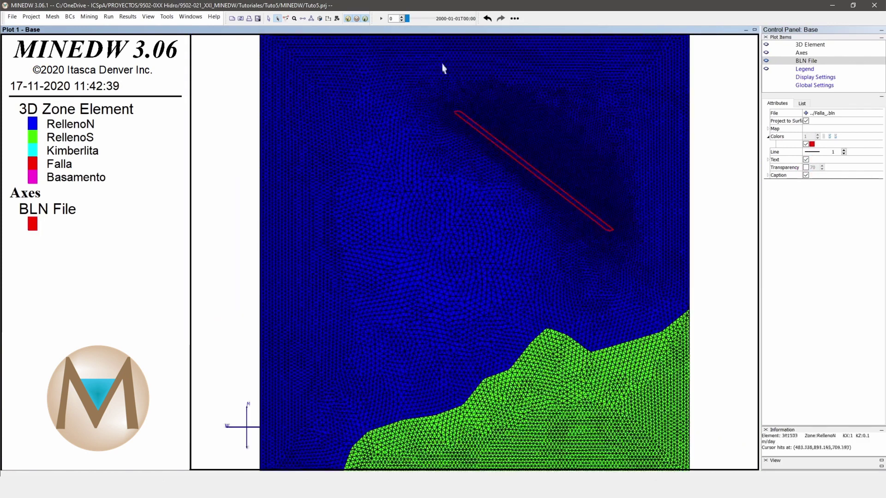
Select the elements inside the fault outline with the Polygon method and assign them the Falla zone from layer 1 to layer 16
click(336, 20)
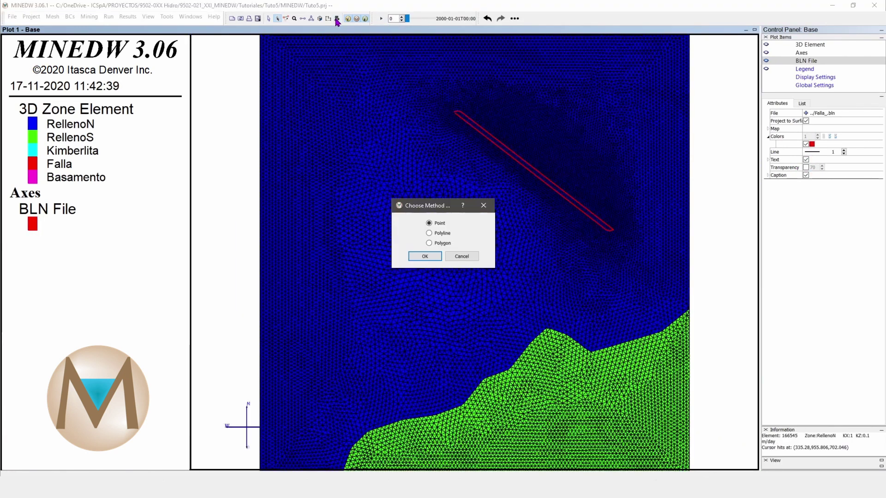
click(440, 245)
click(425, 256)
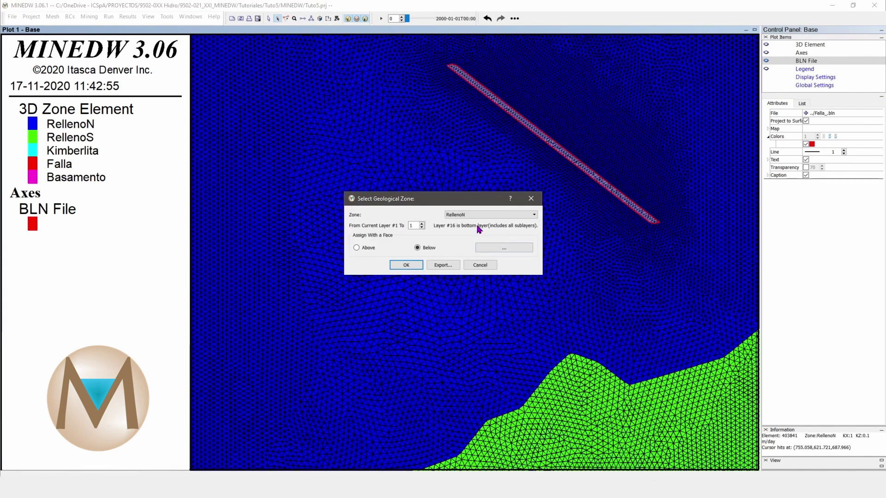
click(473, 215)
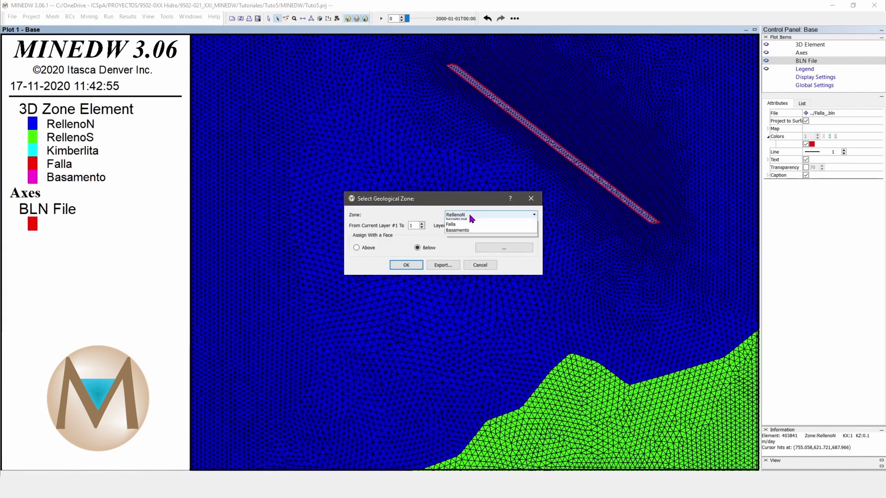
click(462, 240)
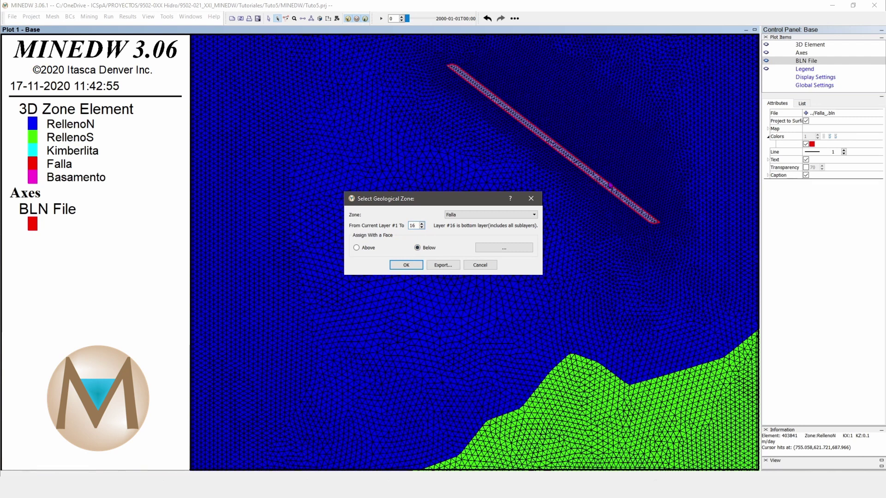
click(404, 266)
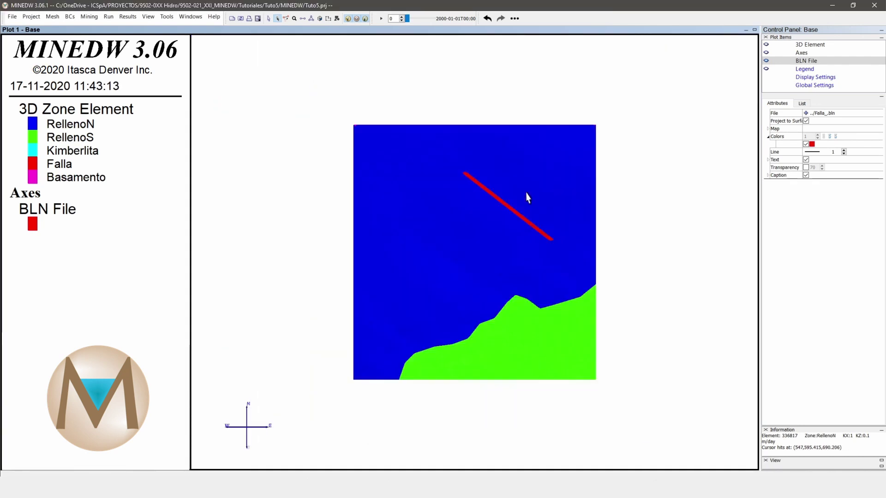
Cut the model with a vertical plane across the fault, snap the view to it and hide the wireframe to examine the zones
click(320, 18)
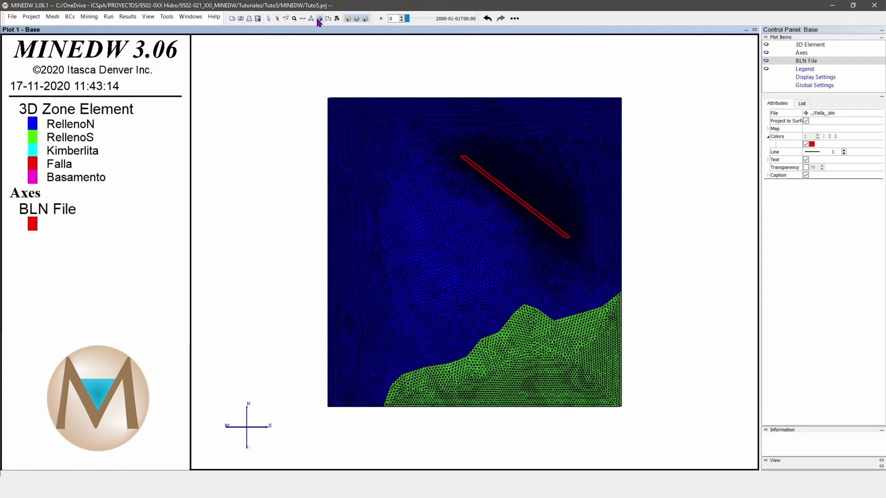
click(431, 277)
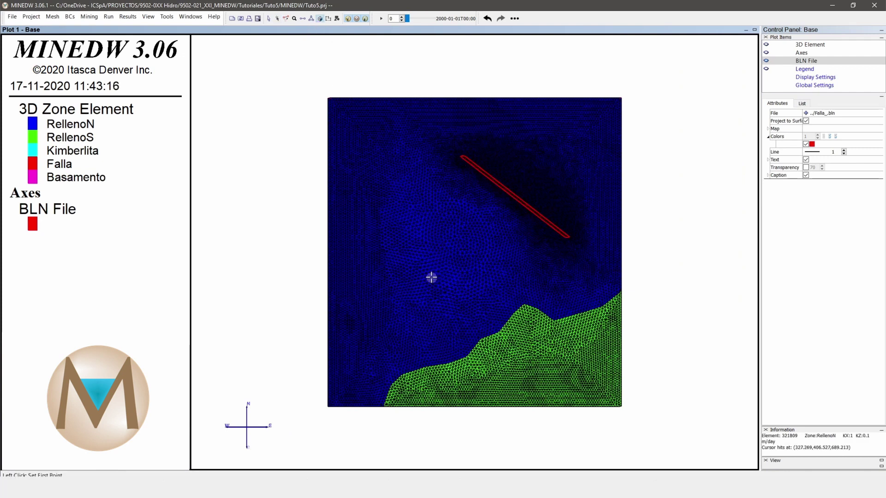
click(541, 157)
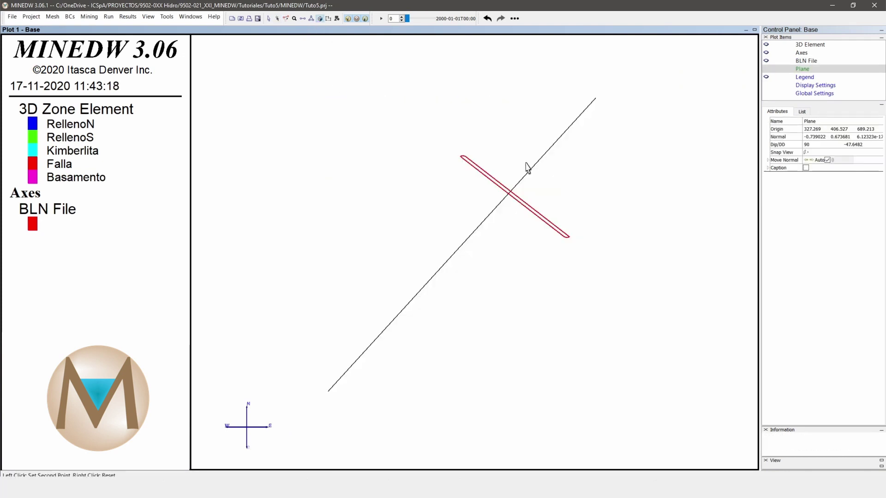
click(808, 153)
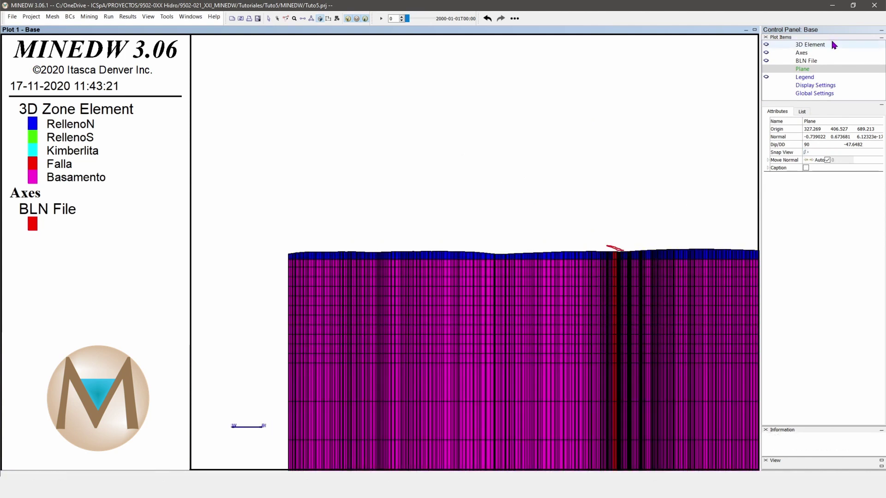
click(816, 45)
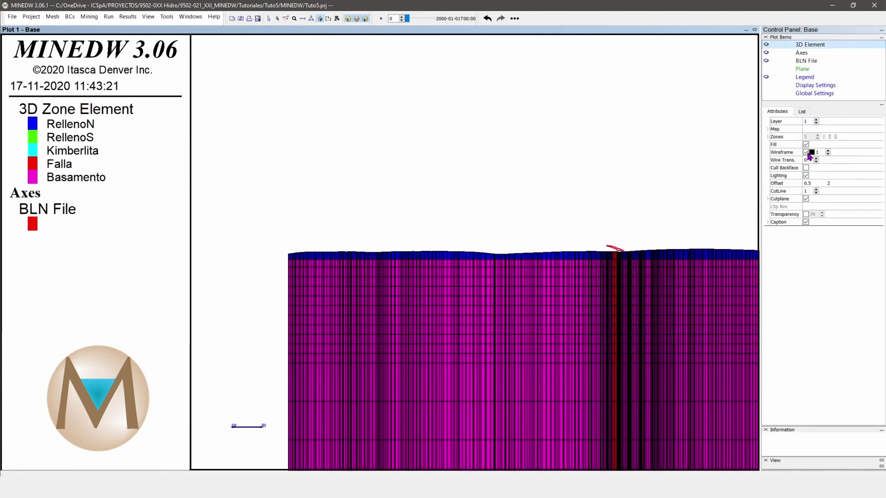
click(807, 154)
middle_drag(650, 291, 518, 157)
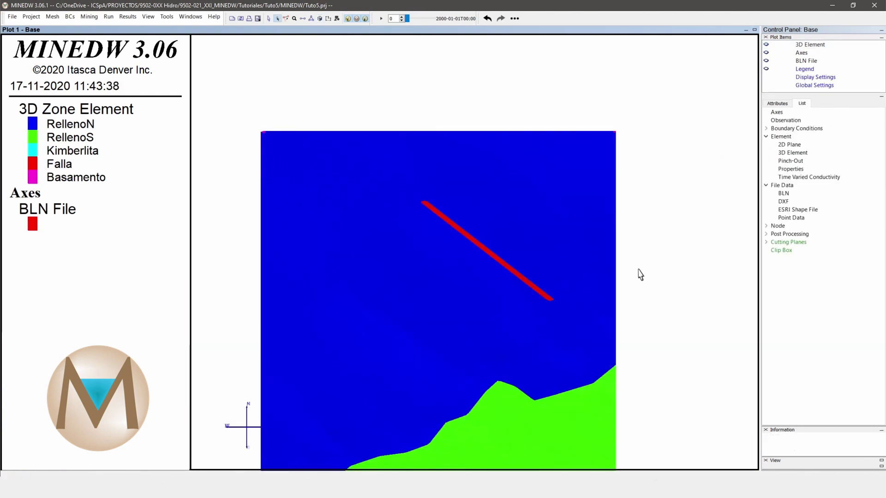
Turn the wireframe of the 3D Element plot item back on in plan view
middle_drag(640, 274, 640, 201)
click(805, 45)
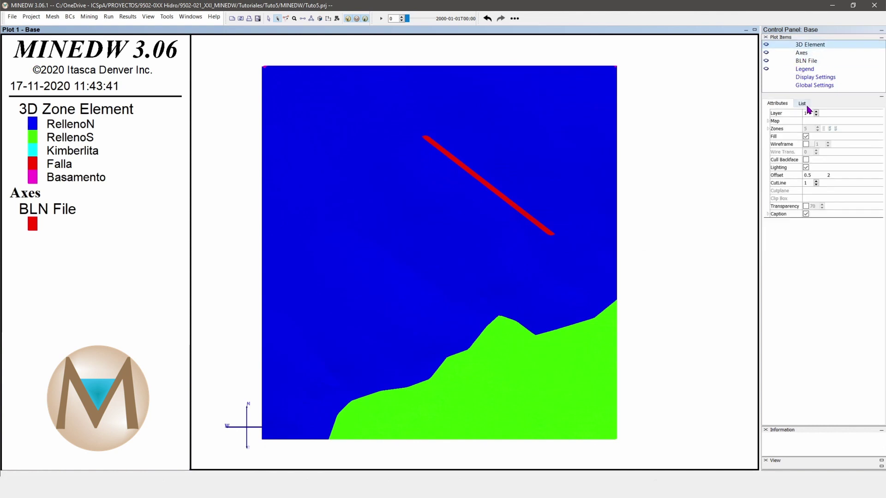
click(806, 145)
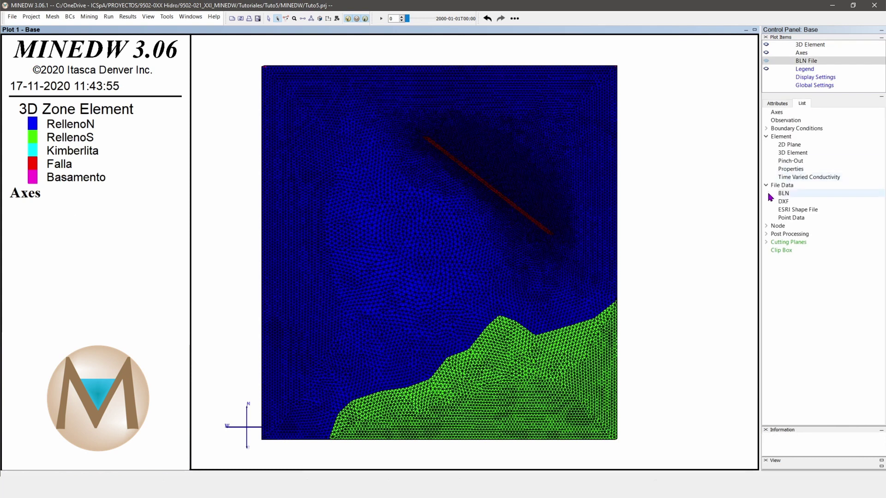
Add a DXF plot item with GEOLOGY.dxf and temporarily hide the 3D elements to examine the geology solid
double_click(785, 202)
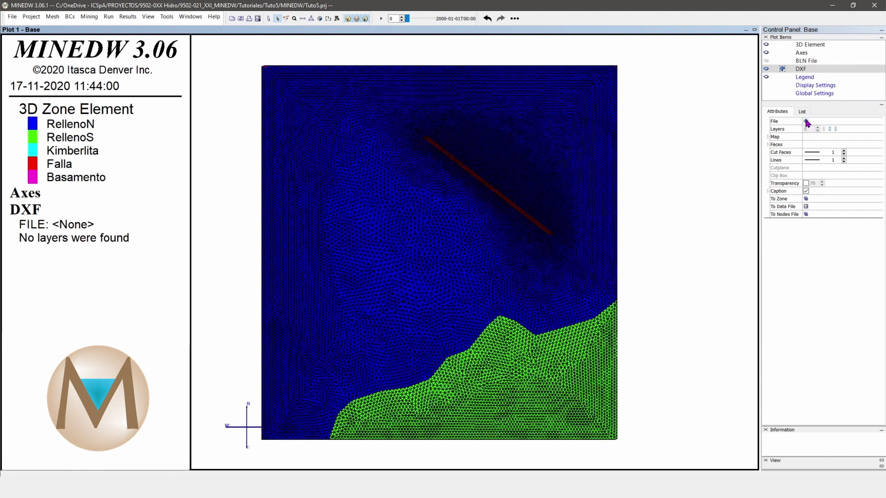
click(806, 121)
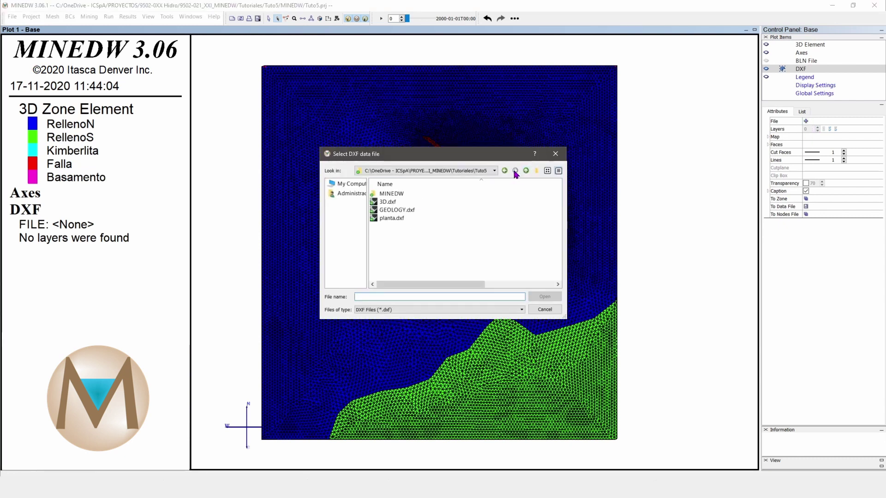
double_click(390, 210)
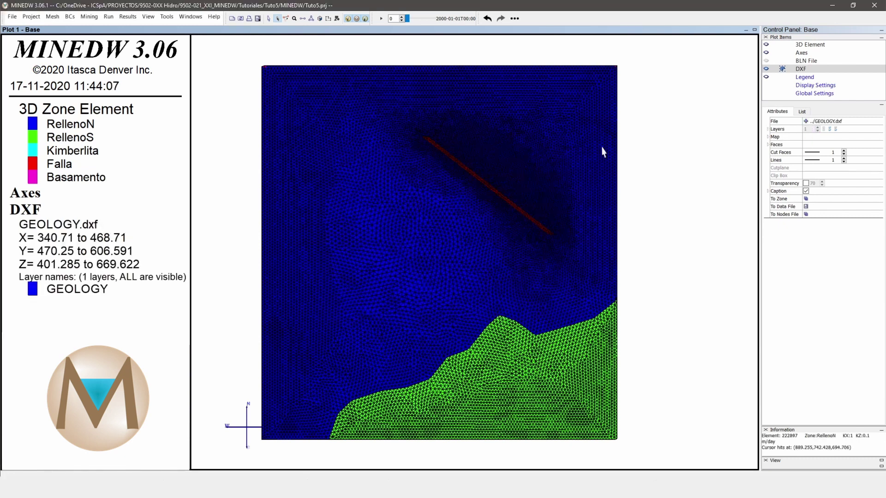
click(767, 46)
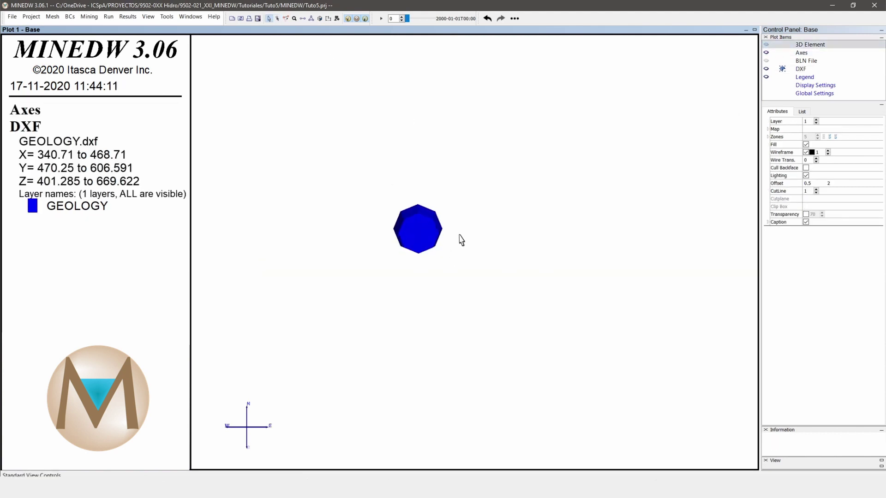
drag(458, 239, 478, 121)
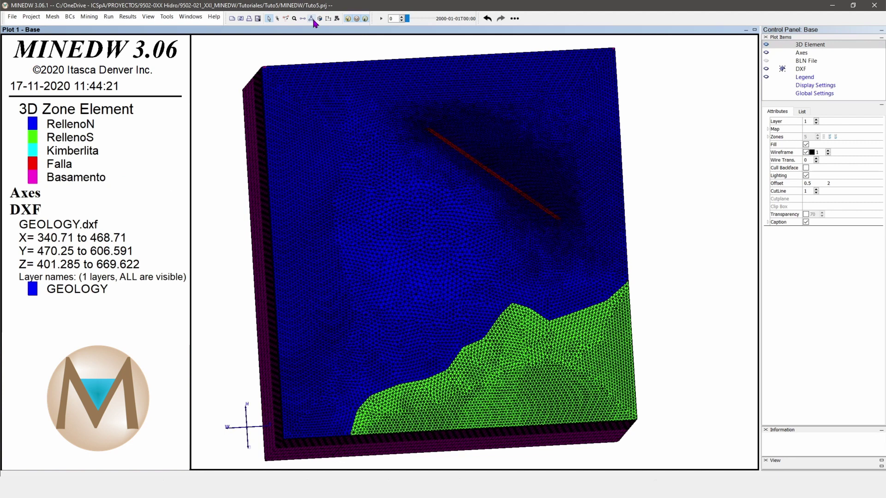
Cut the model with a vertical southwest-northeast plane through the geology solid and snap the view to the section
click(320, 18)
click(353, 303)
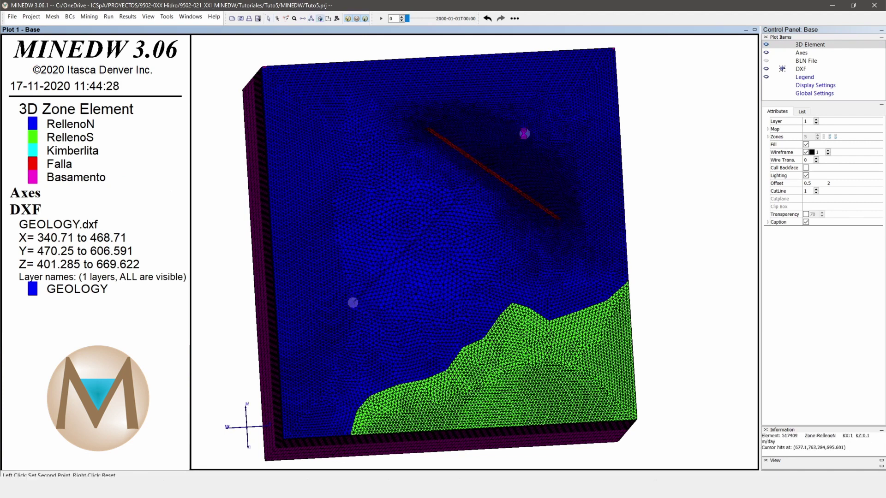
click(516, 135)
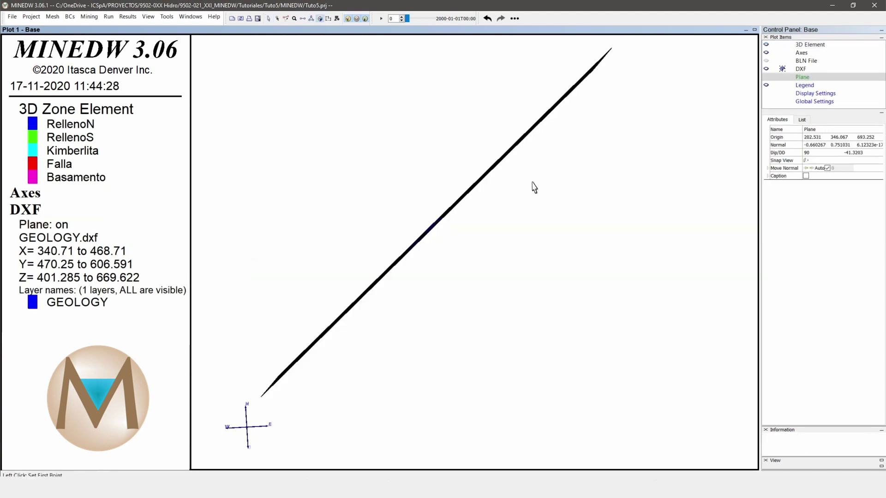
click(805, 161)
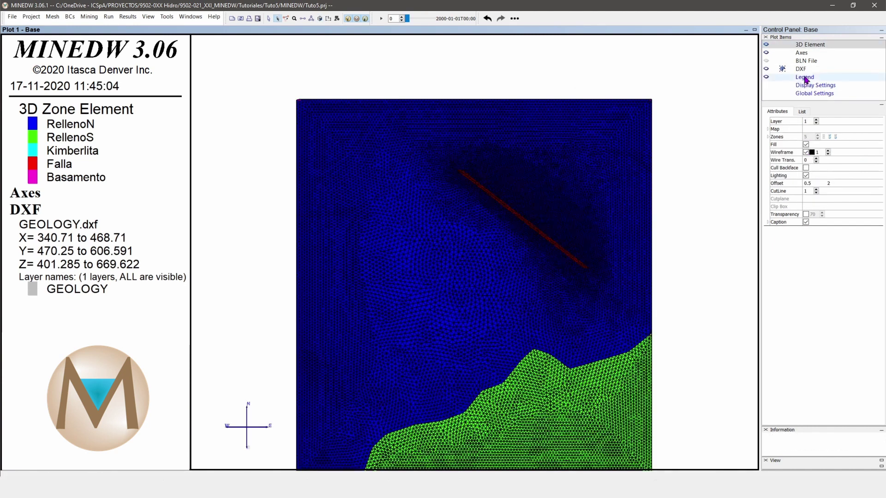
Assign the elements inside the GEOLOGY.dxf solid to the Kimberlita zone, selecting by Volume and including elements by their Center
click(803, 70)
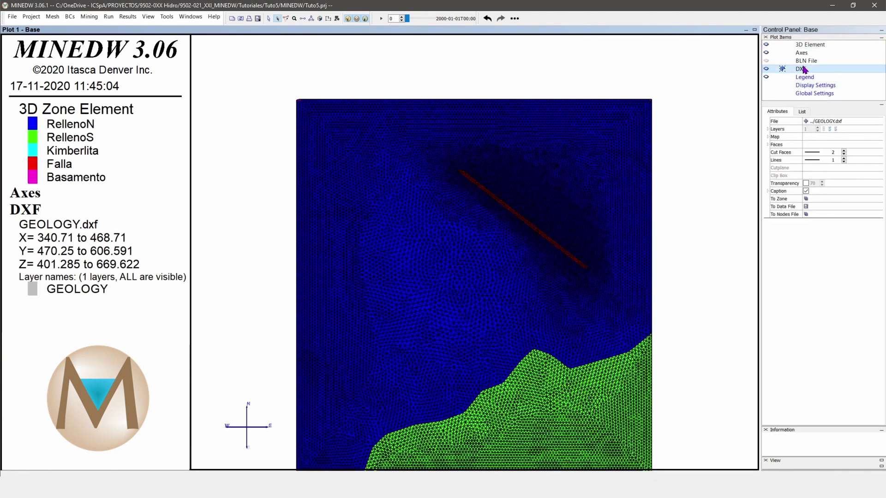
click(805, 199)
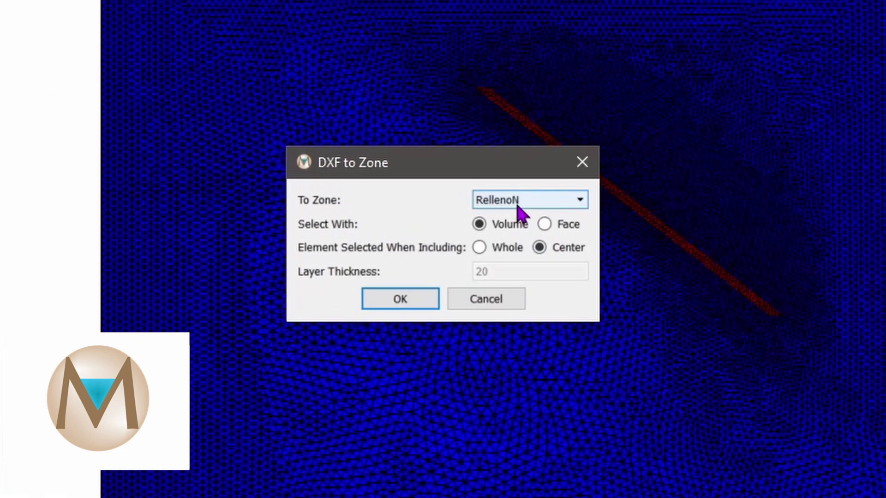
click(518, 205)
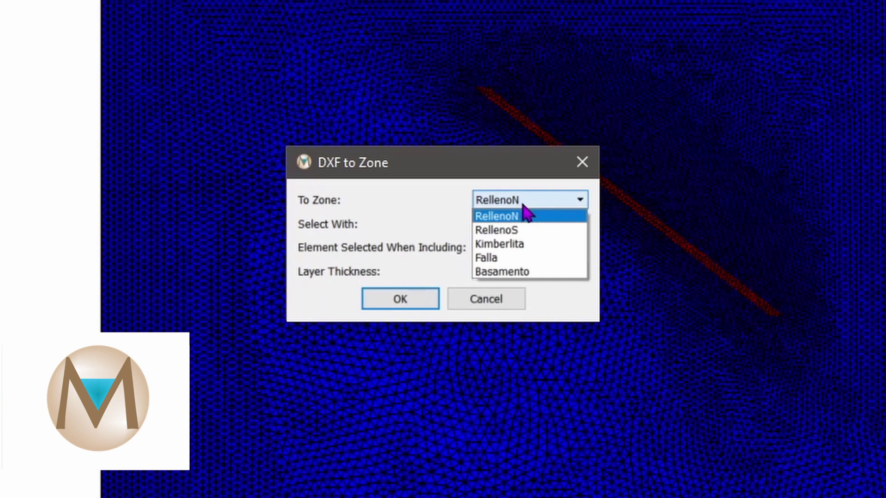
click(512, 246)
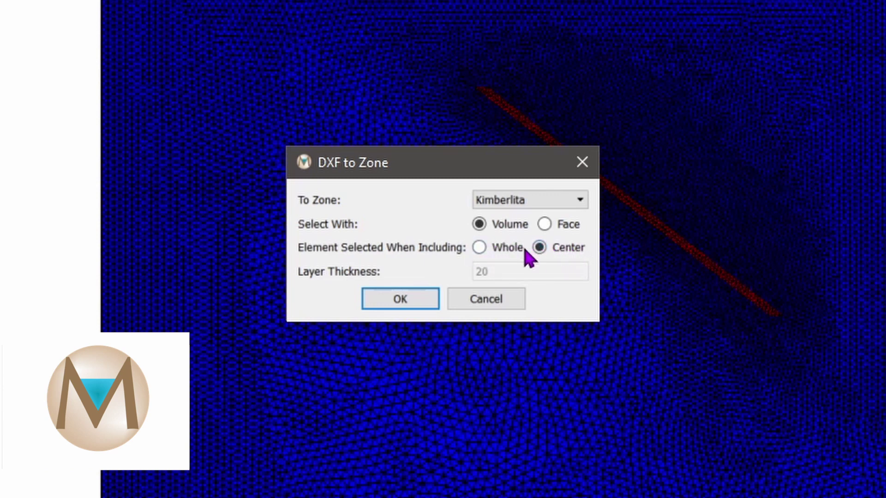
click(400, 300)
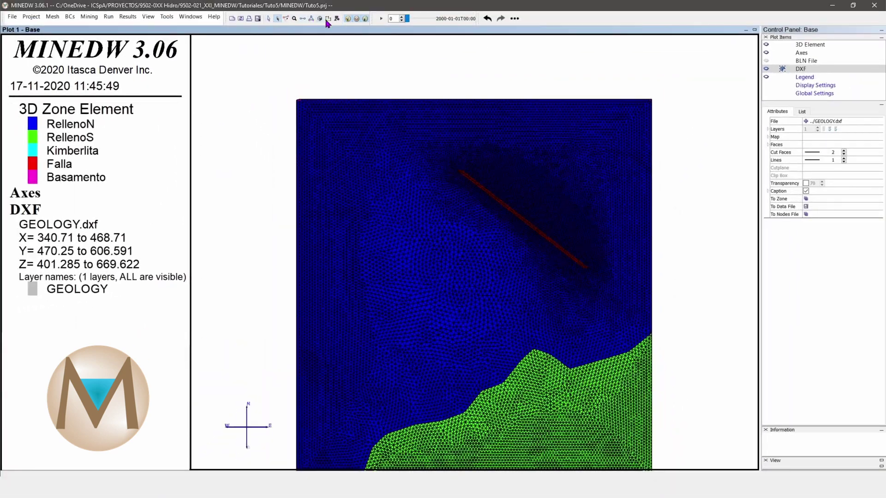
Cut the model vertically through the Kimberlita body and the fault, snap the view to the plane and hide the 3D element wireframe
click(320, 18)
click(395, 340)
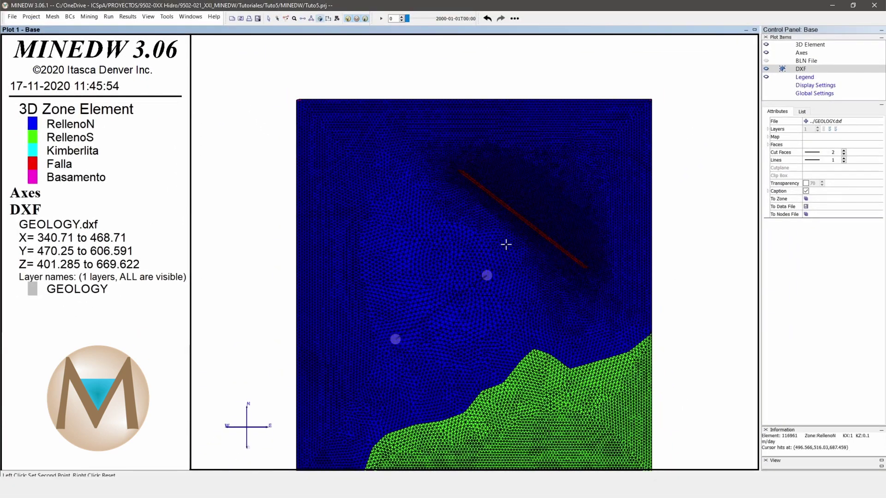
click(553, 169)
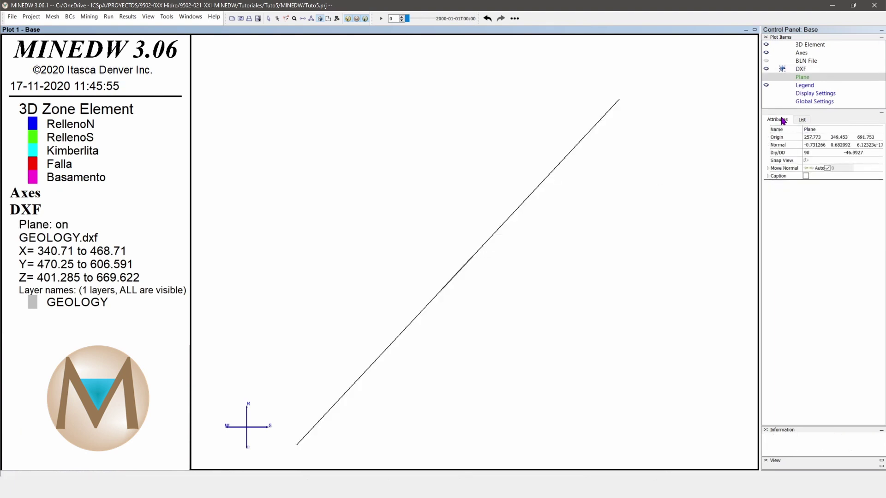
click(806, 161)
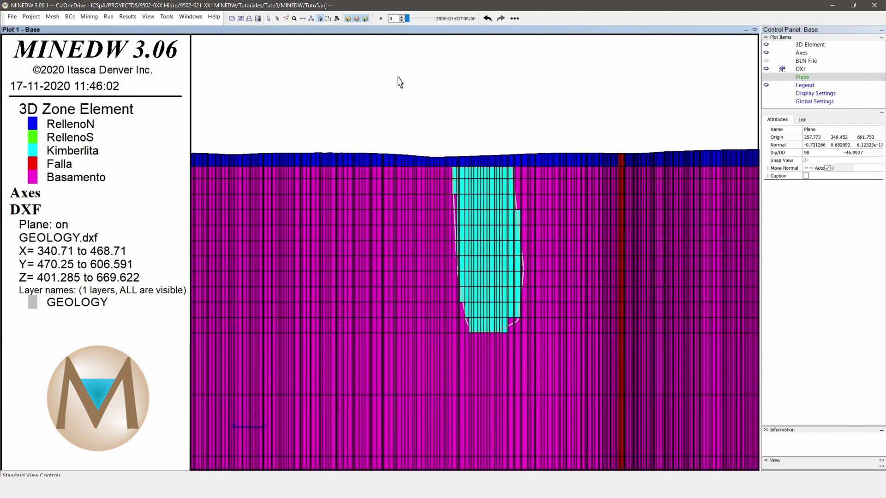
click(269, 18)
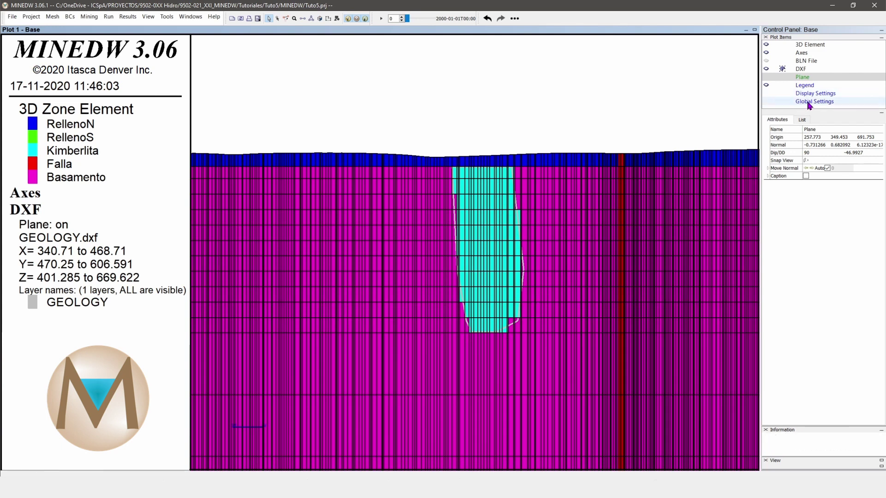
click(803, 45)
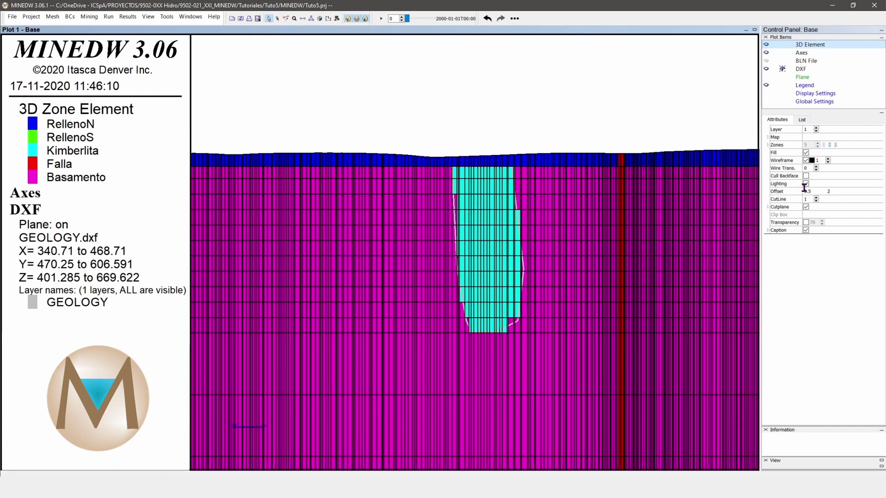
click(807, 161)
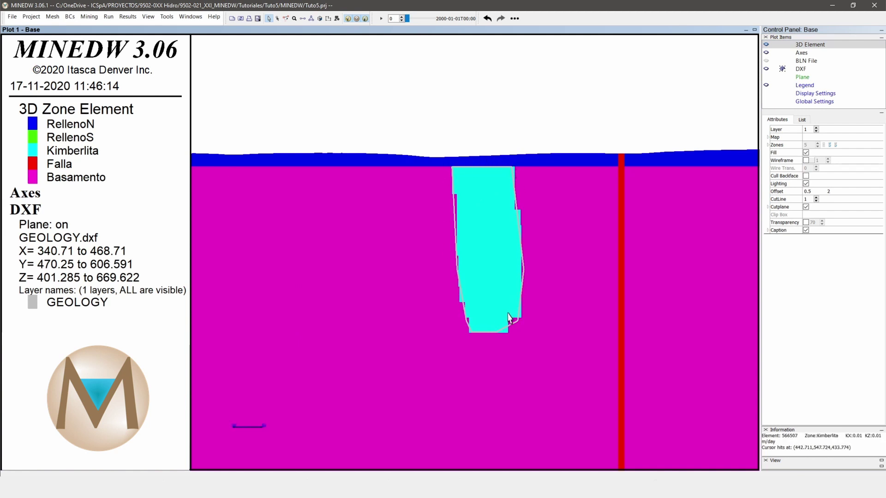
Save the project
click(12, 16)
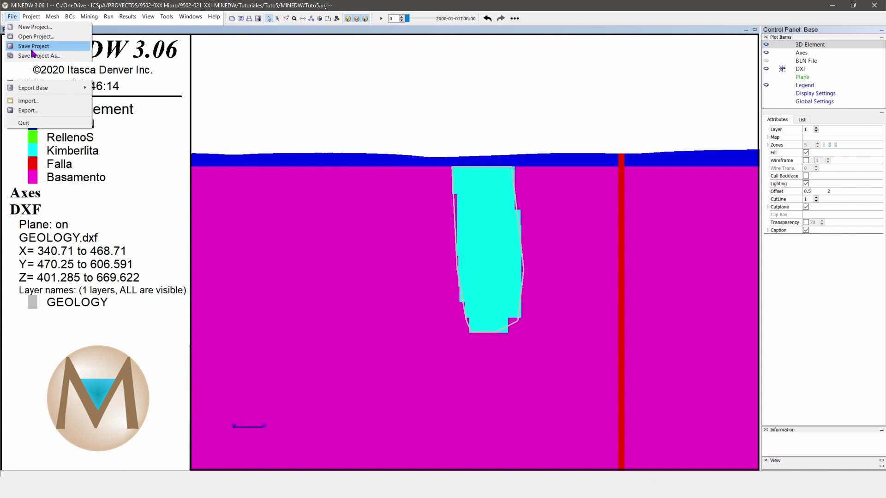
click(33, 47)
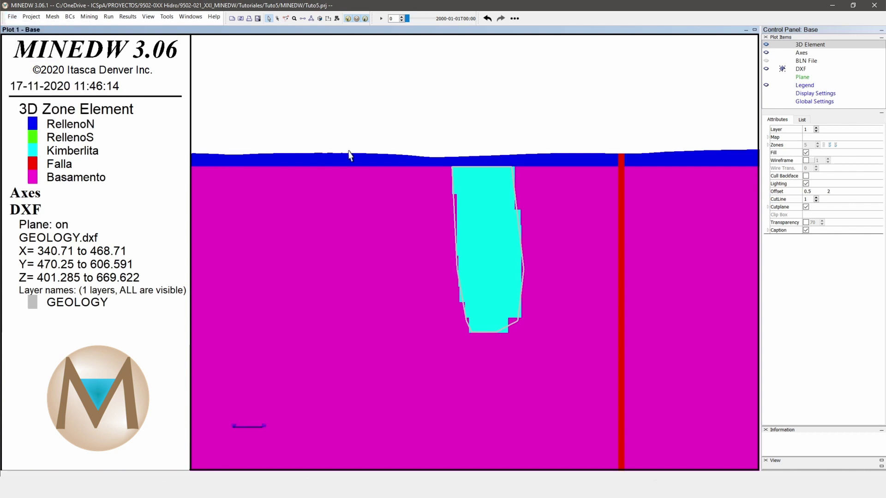